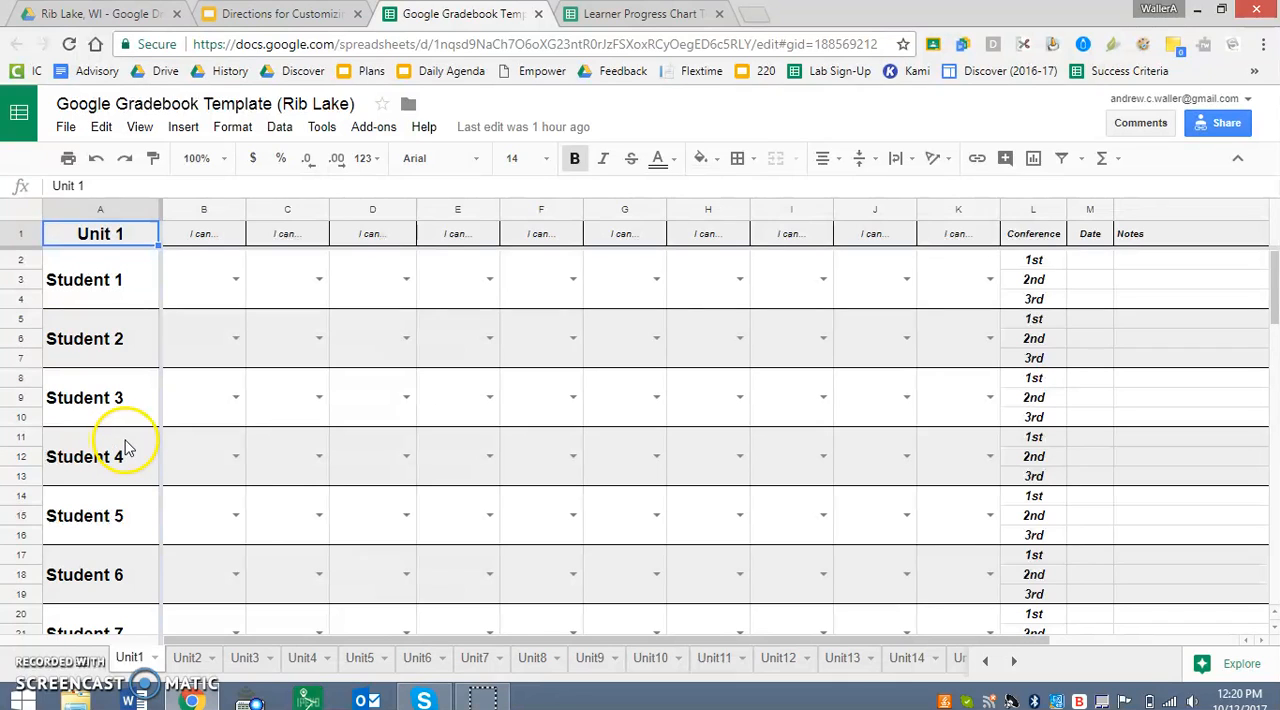
# Make a copy of the Google Gradebook Template (Rib Lake) in the Rib Lake, WI folder, keeping the suggested name.
pyautogui.click(66, 127)
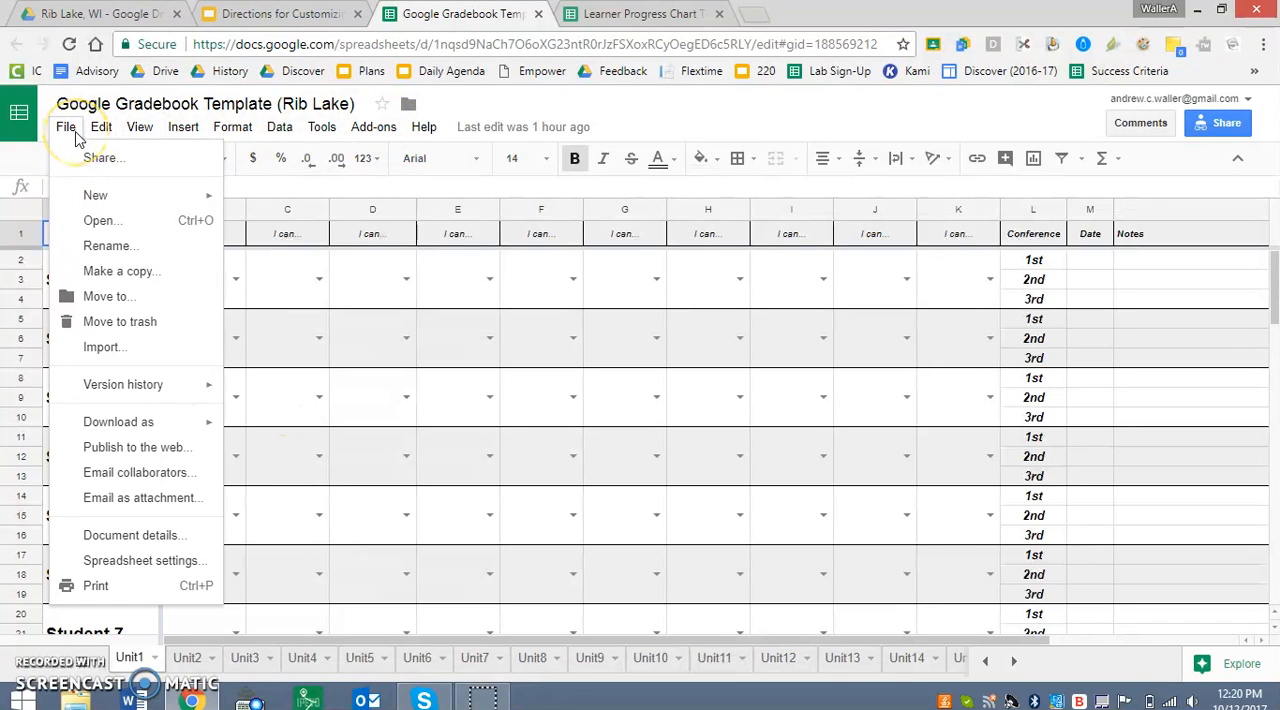
pyautogui.click(116, 280)
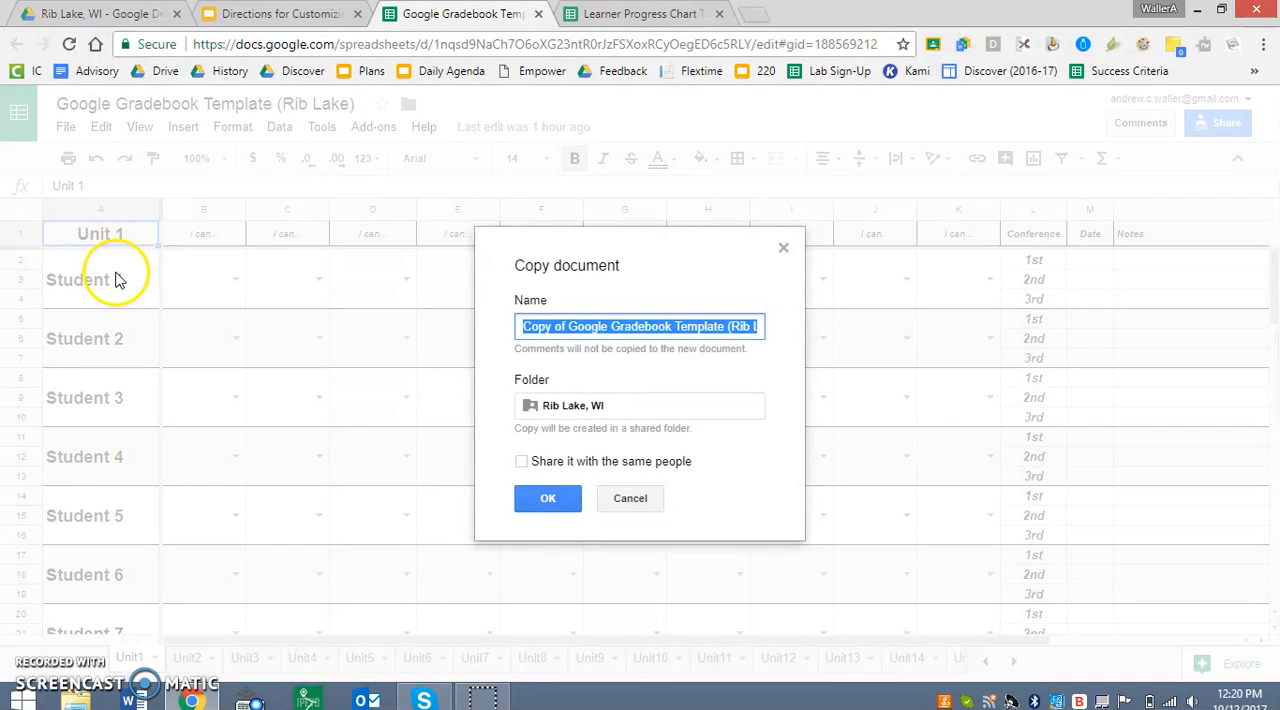
pyautogui.click(560, 503)
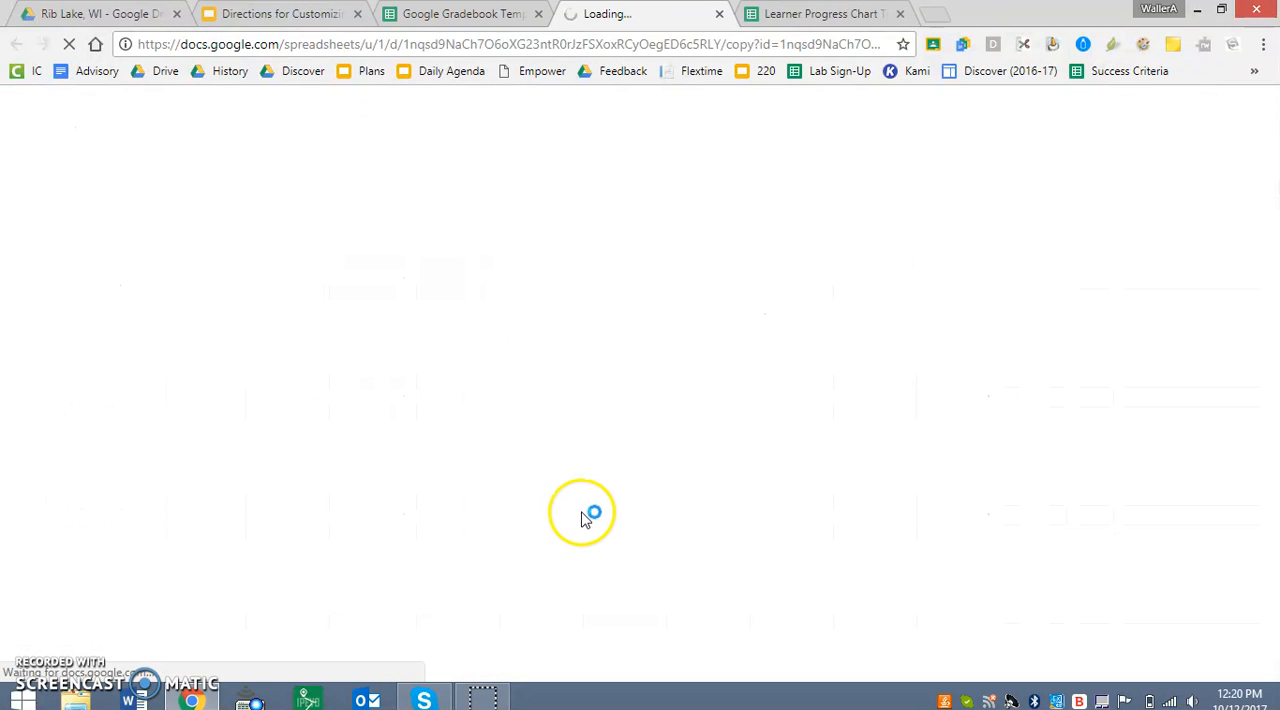
# Make a copy of the Learner Progress Chart Template (Rib Lake) in the Rib Lake, WI folder, keeping the suggested name.
pyautogui.click(800, 20)
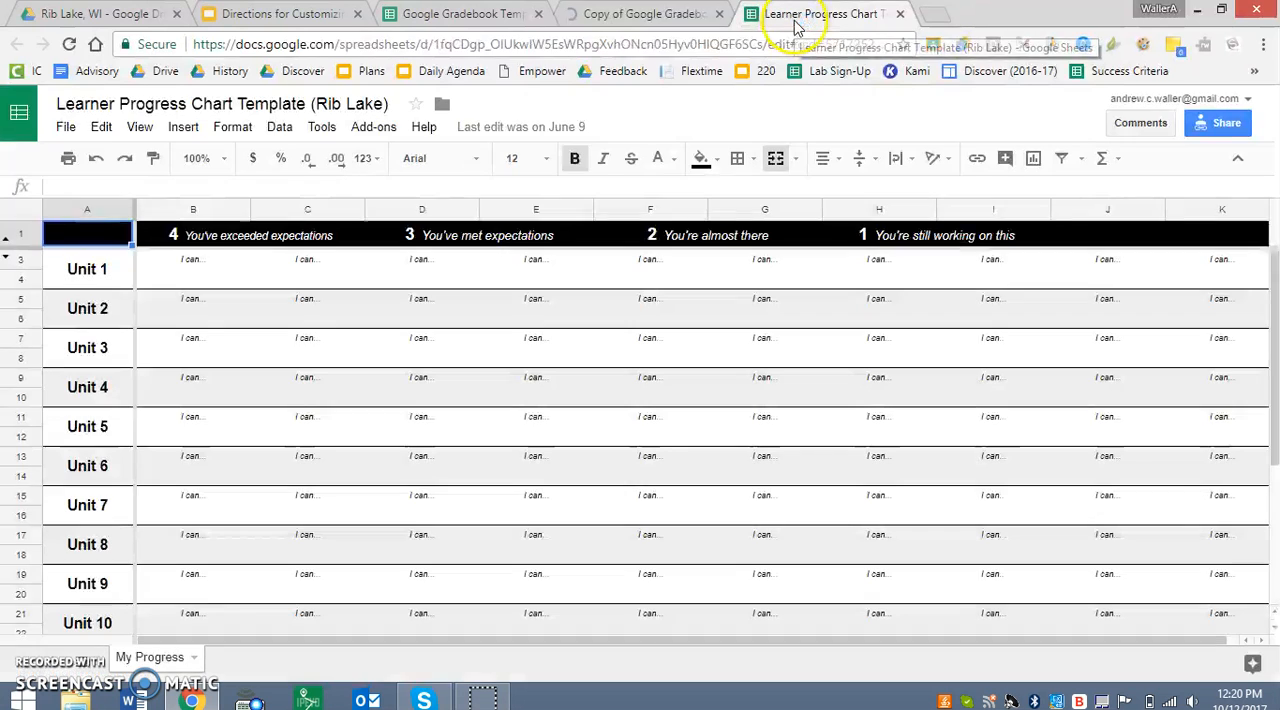
pyautogui.click(66, 127)
pyautogui.click(118, 274)
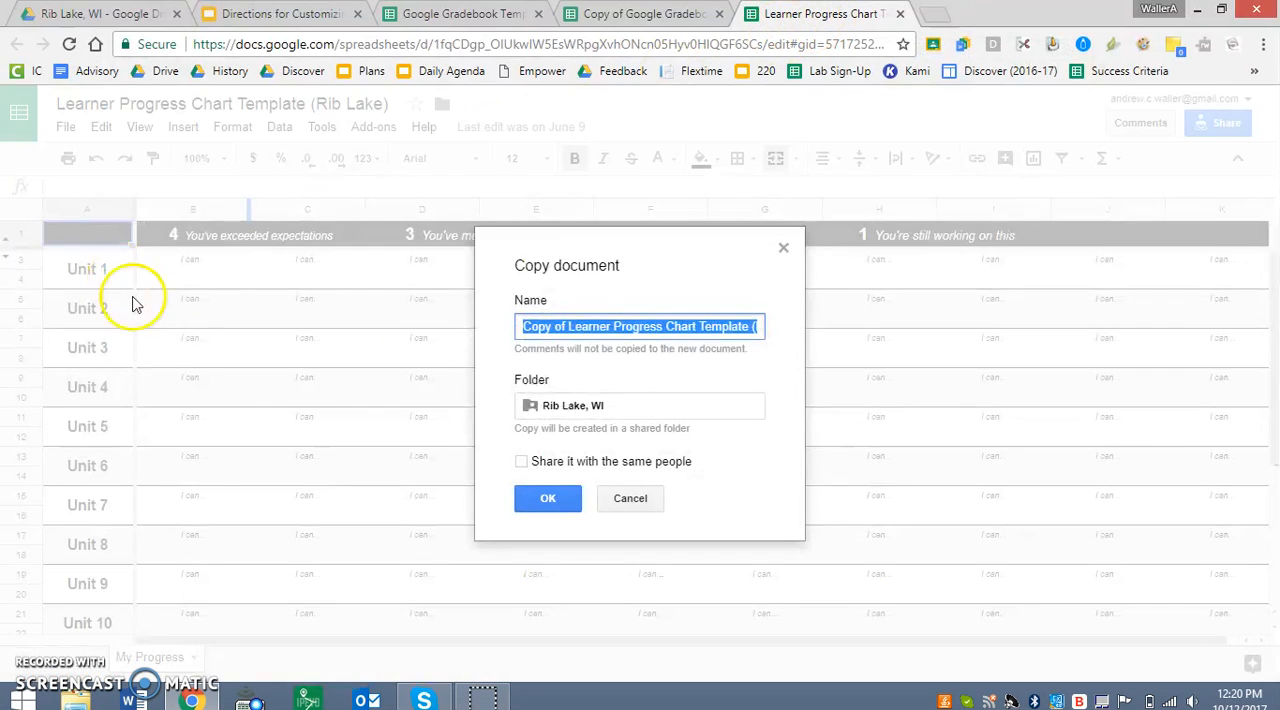
pyautogui.click(545, 497)
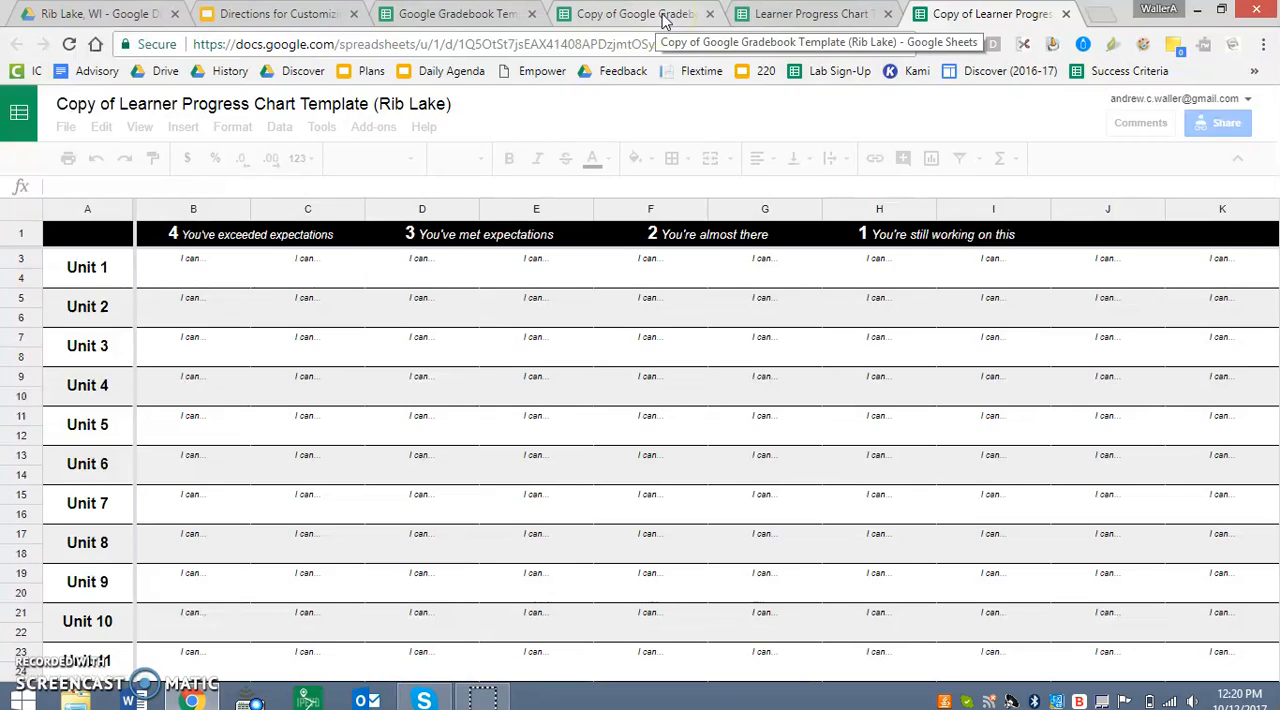
# In the gradebook copy, set Student 1's score for the first Unit 1 "I can..." column to 4, and return to the progress chart copy.
pyautogui.click(665, 17)
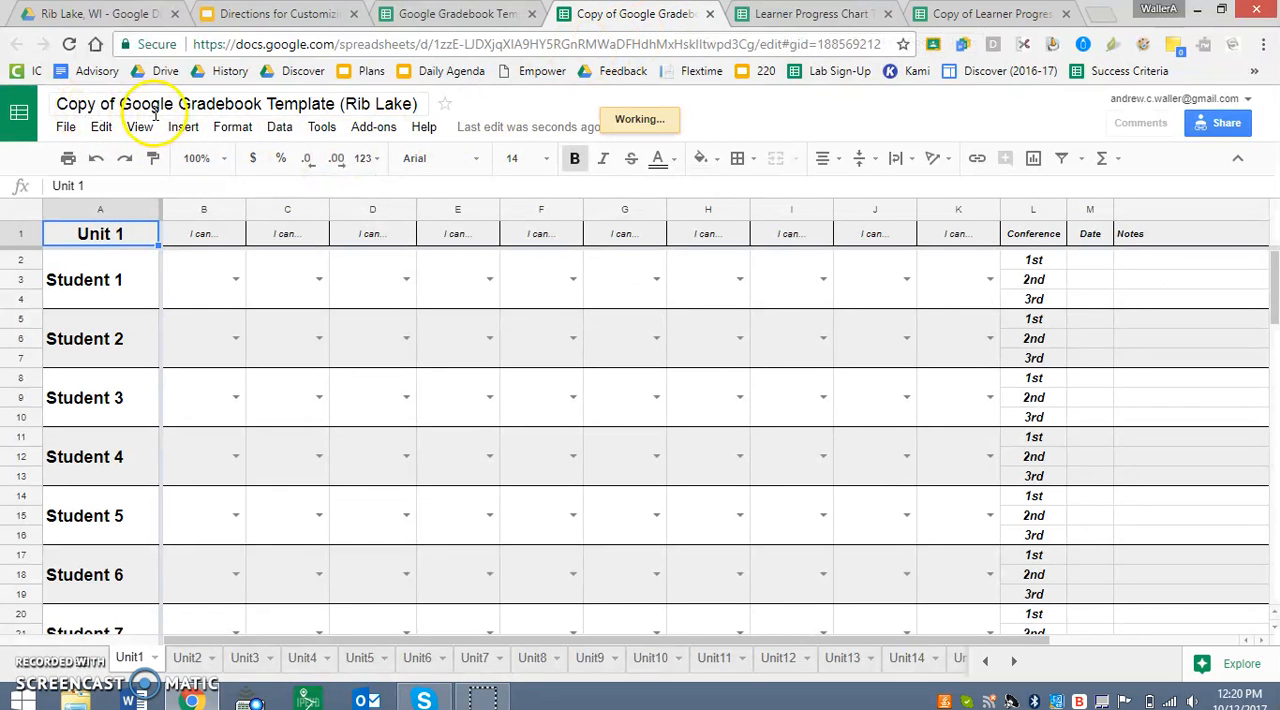
pyautogui.click(995, 14)
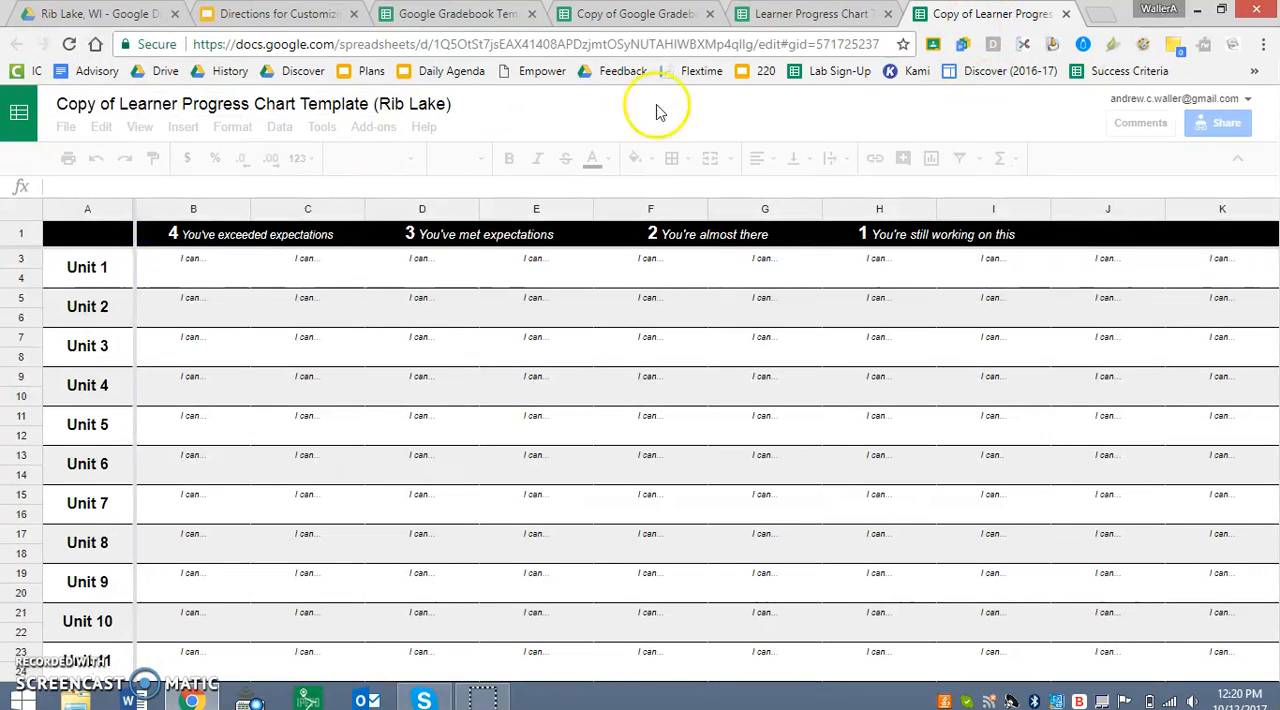
pyautogui.click(633, 18)
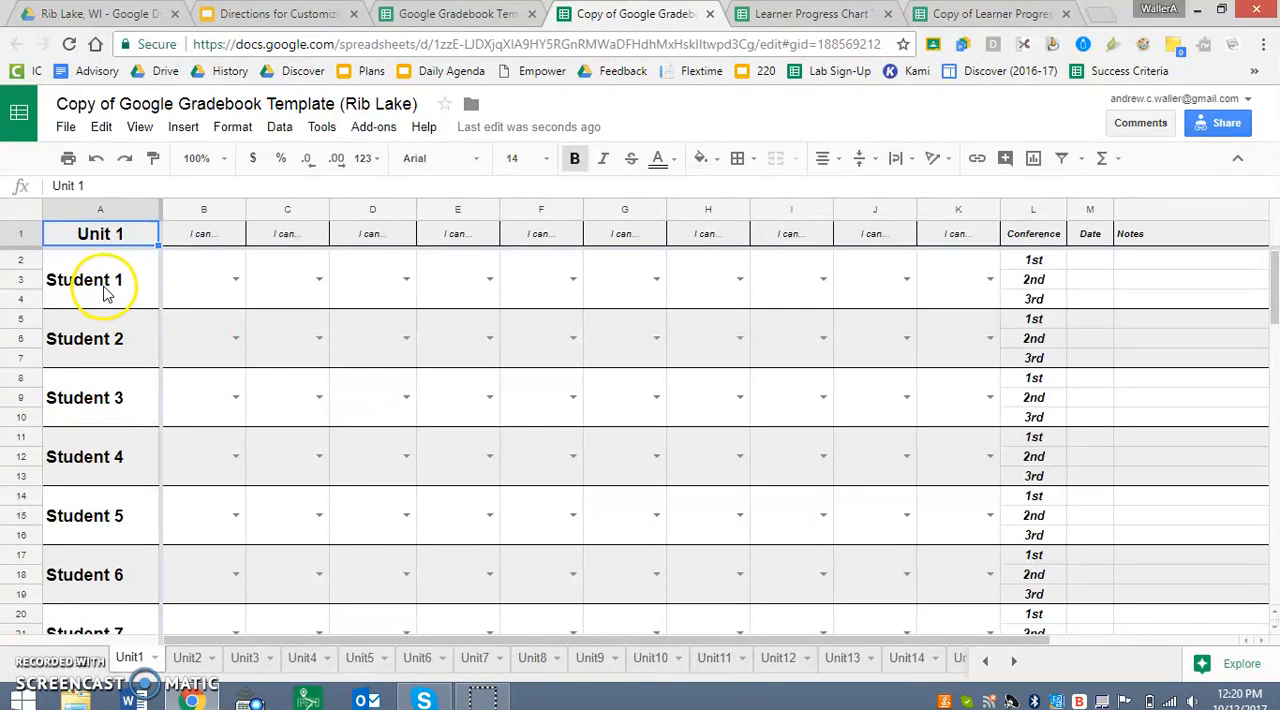
pyautogui.click(212, 237)
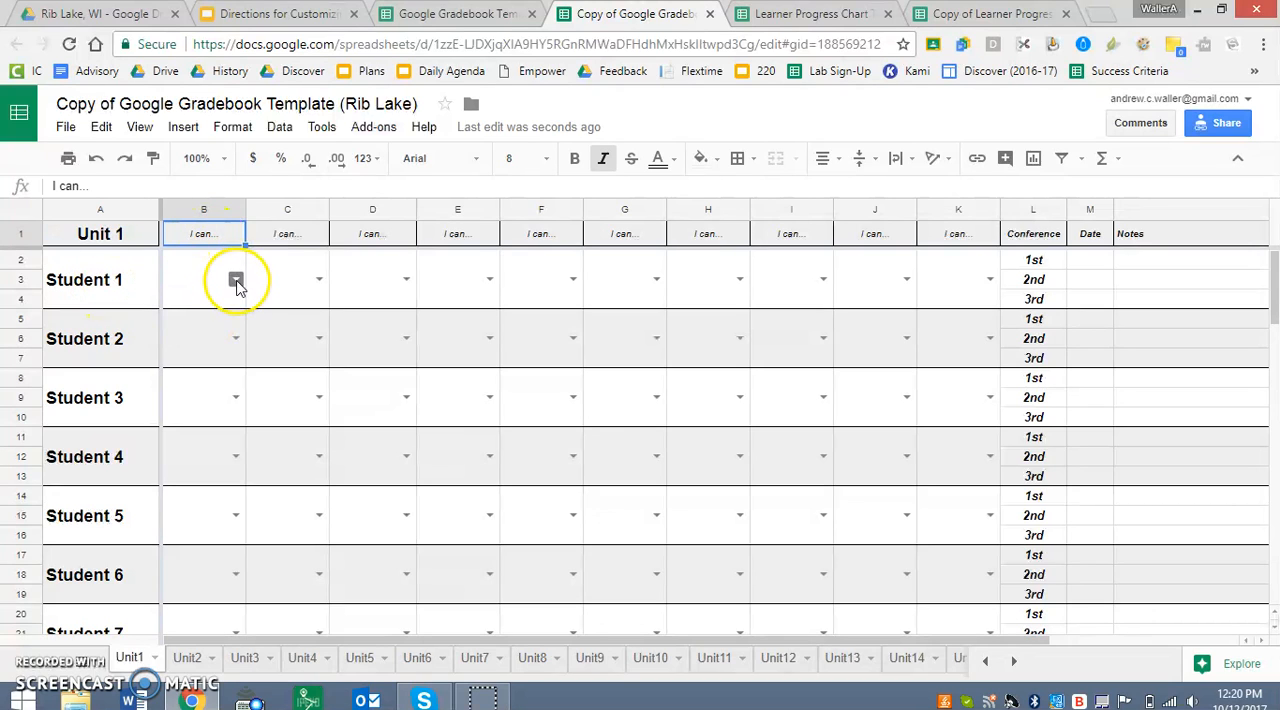
pyautogui.click(234, 278)
pyautogui.click(213, 328)
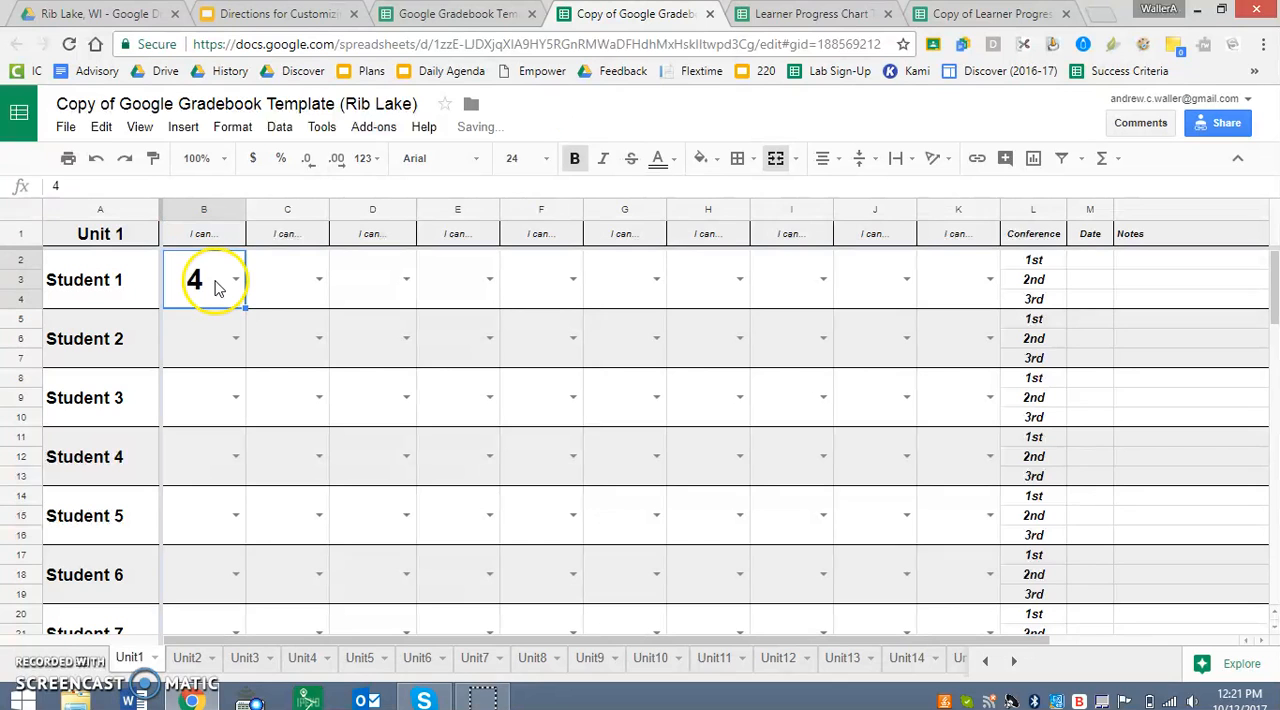
pyautogui.click(980, 14)
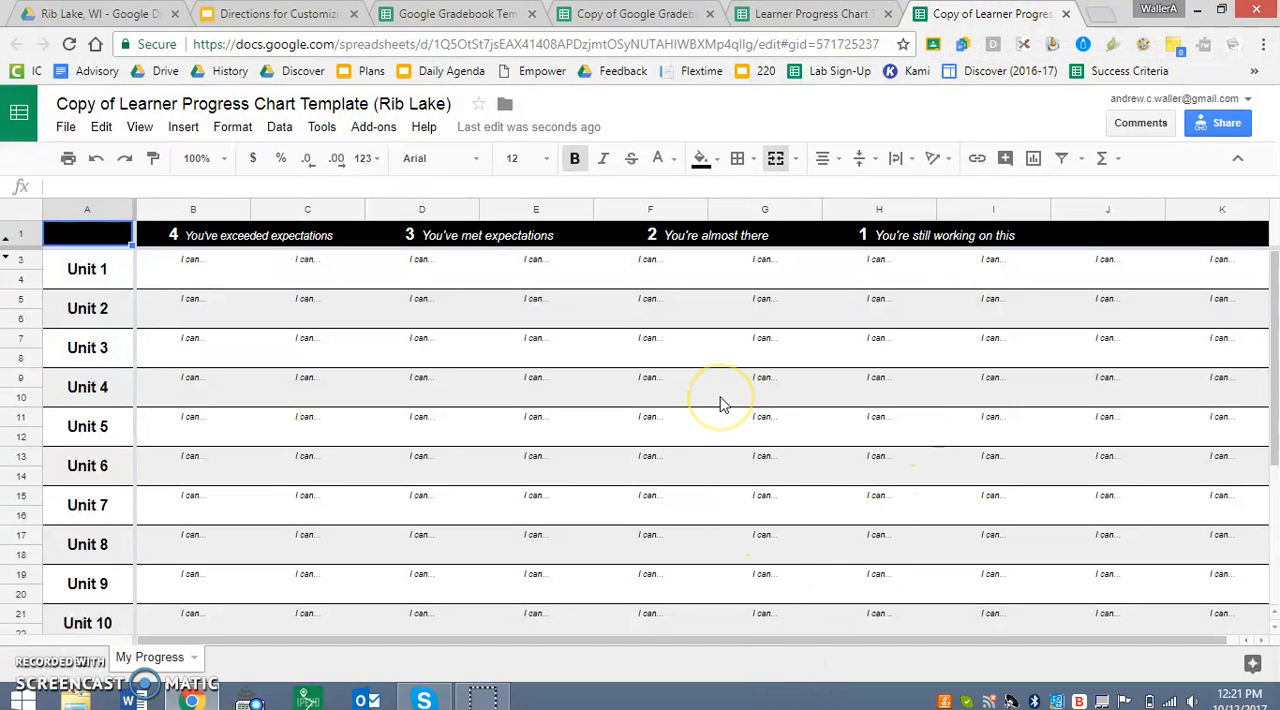
pyautogui.hotkey('ctrl', 'f')
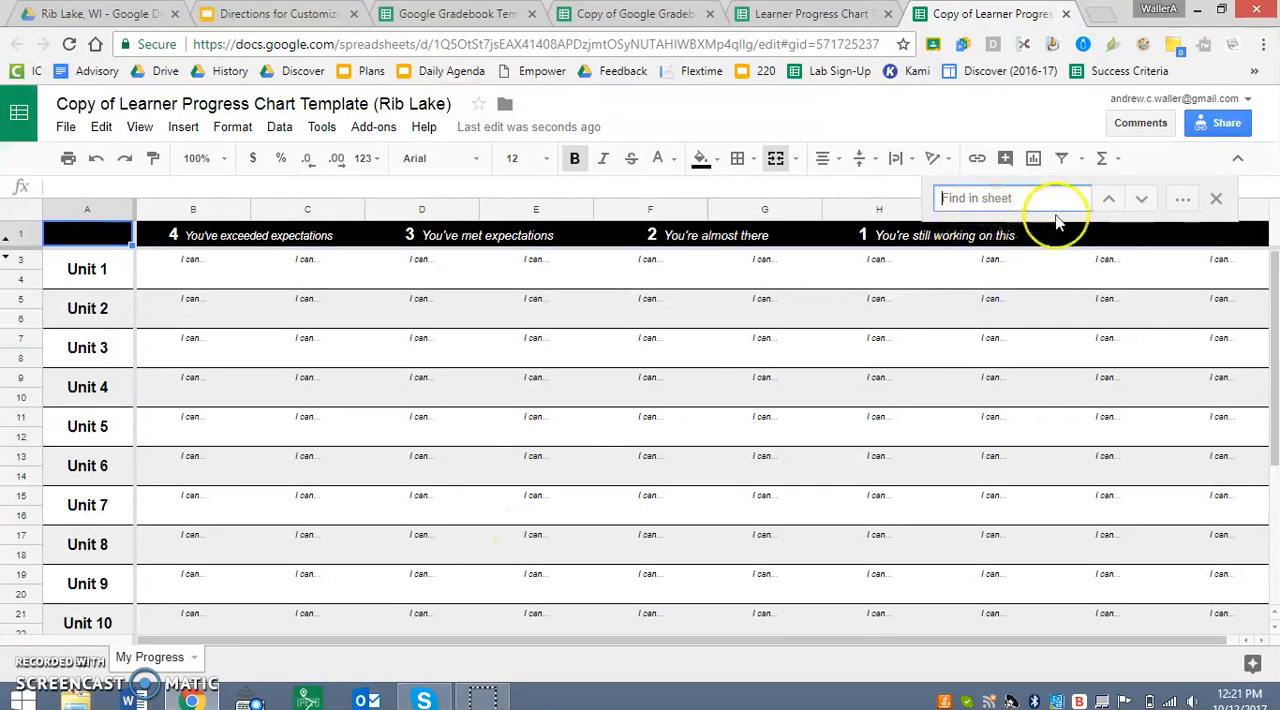
pyautogui.click(1183, 203)
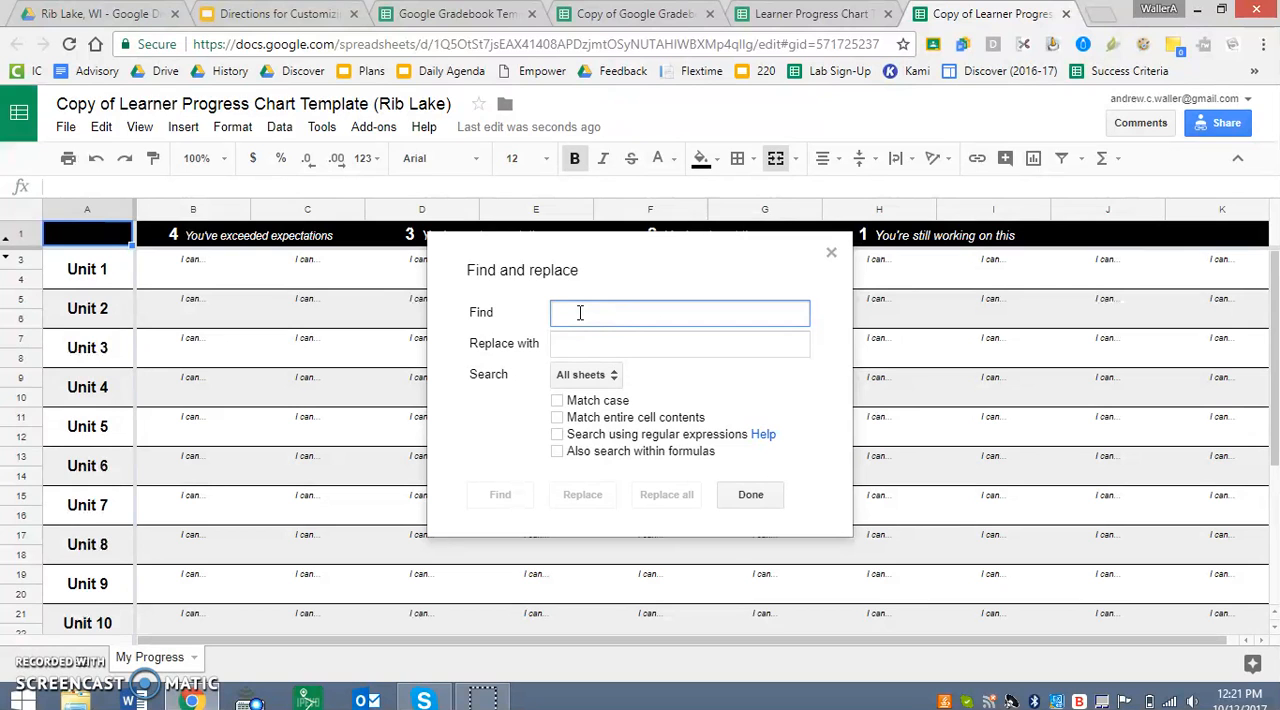
pyautogui.click(833, 256)
# Copy the original gradebook's spreadsheet ID from the importrange formula in cell B4 of the progress chart copy, leaving the formula as it is.
pyautogui.click(196, 283)
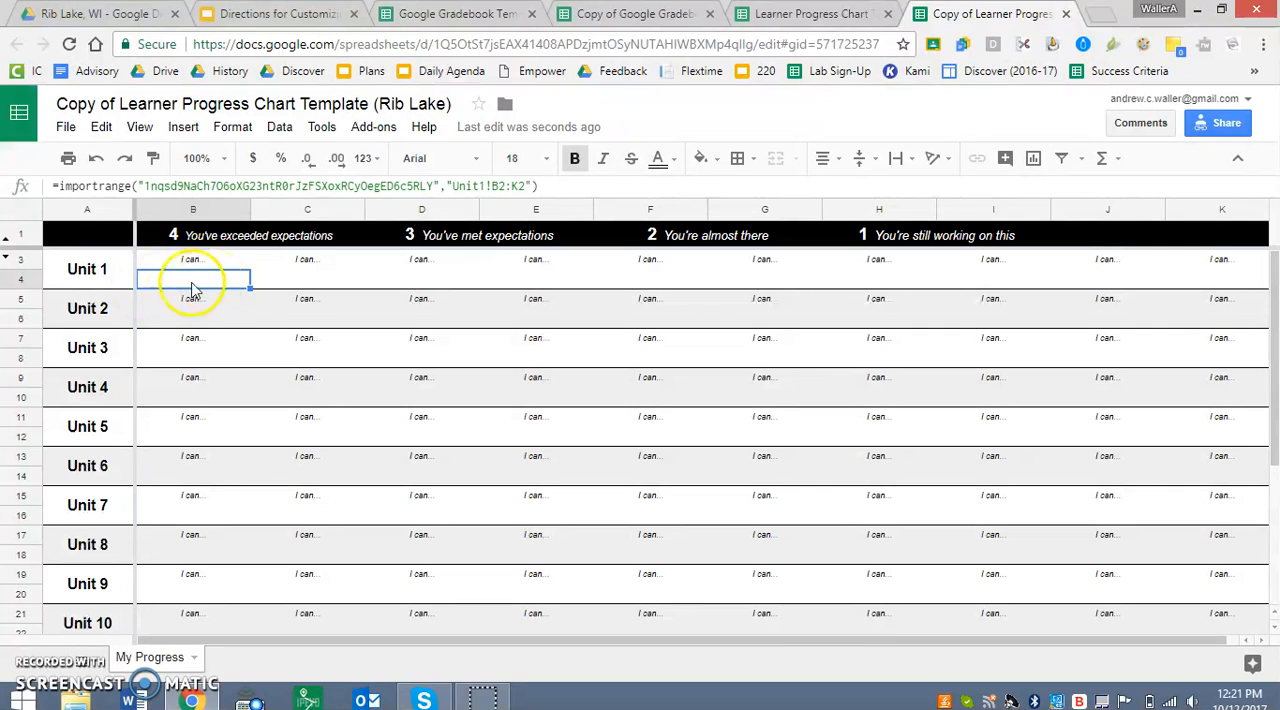
pyautogui.moveTo(145, 187); pyautogui.dragTo(433, 192)
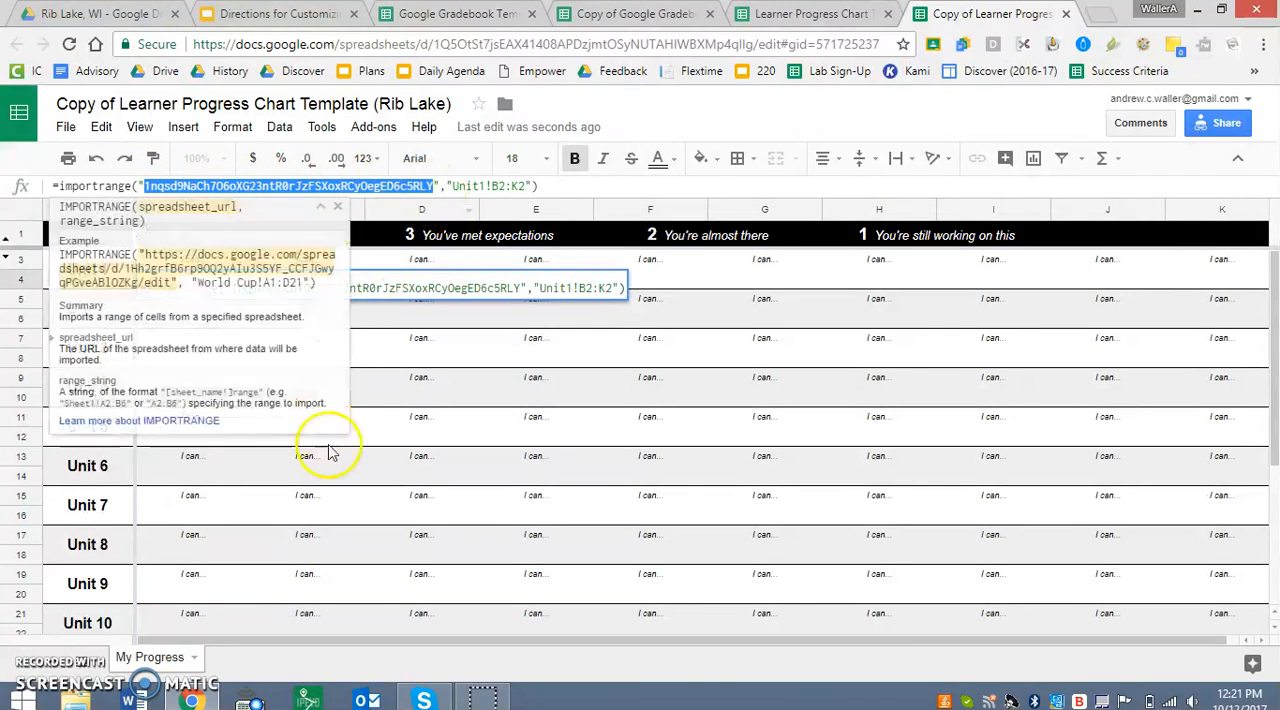
pyautogui.click(435, 190)
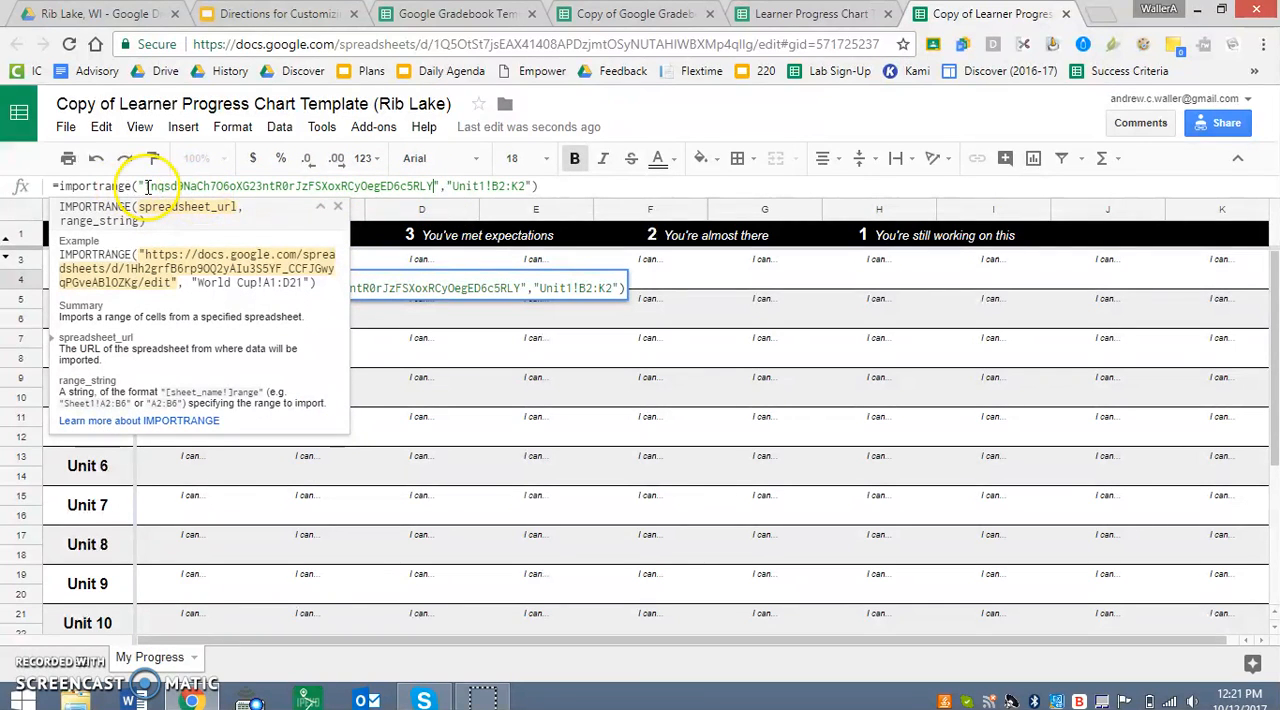
pyautogui.moveTo(146, 186); pyautogui.dragTo(433, 190)
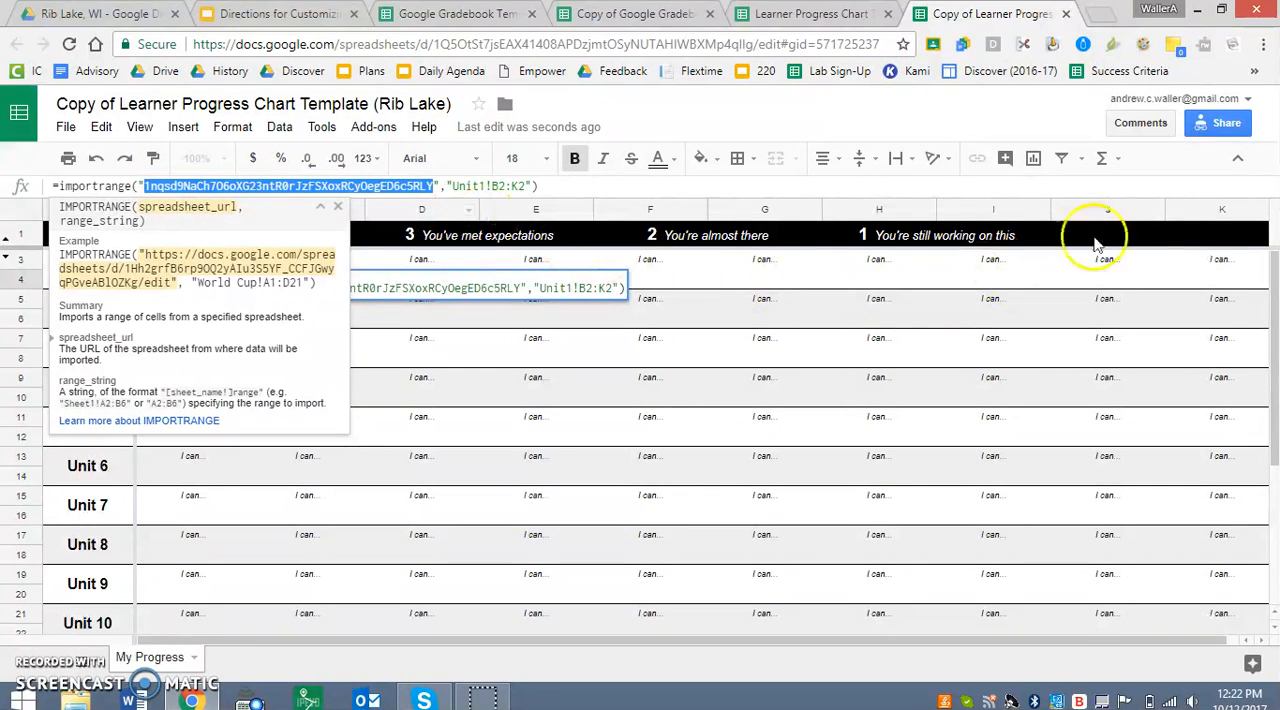
pyautogui.press('Return')
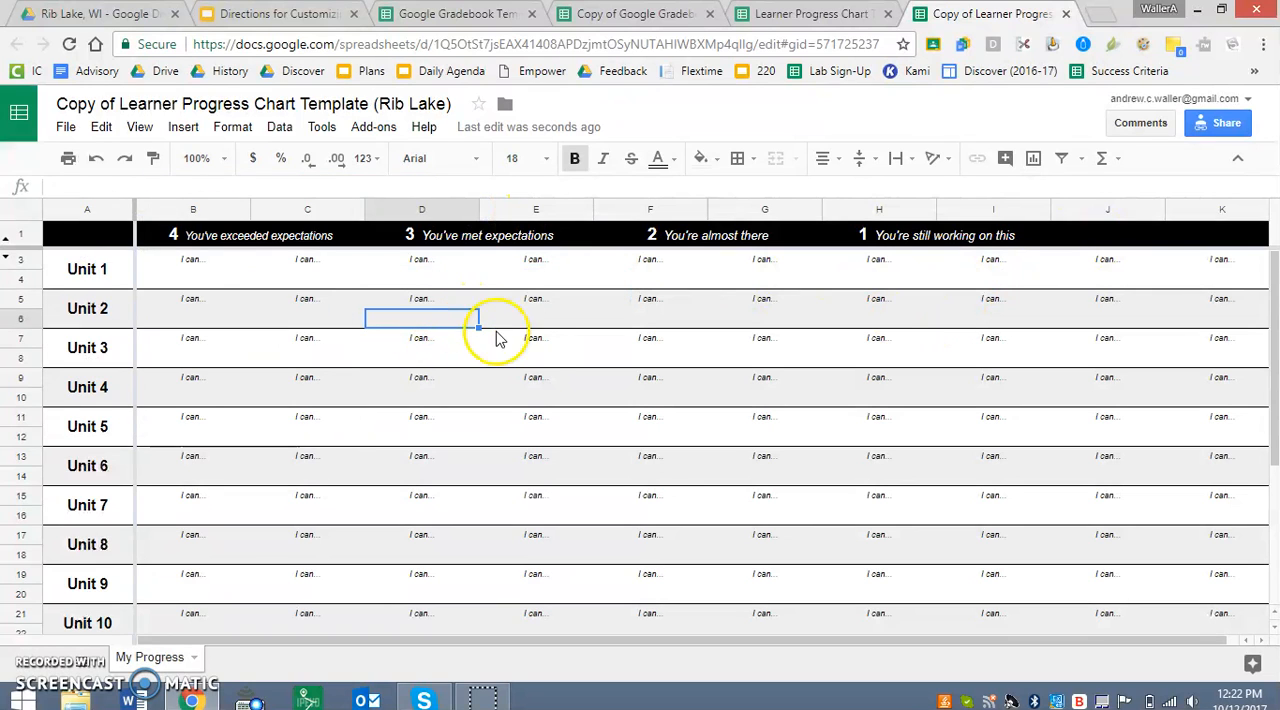
# Open Find and replace in the progress chart copy and paste the original gradebook's spreadsheet ID as the search text.
pyautogui.hotkey('ctrl', 'f')
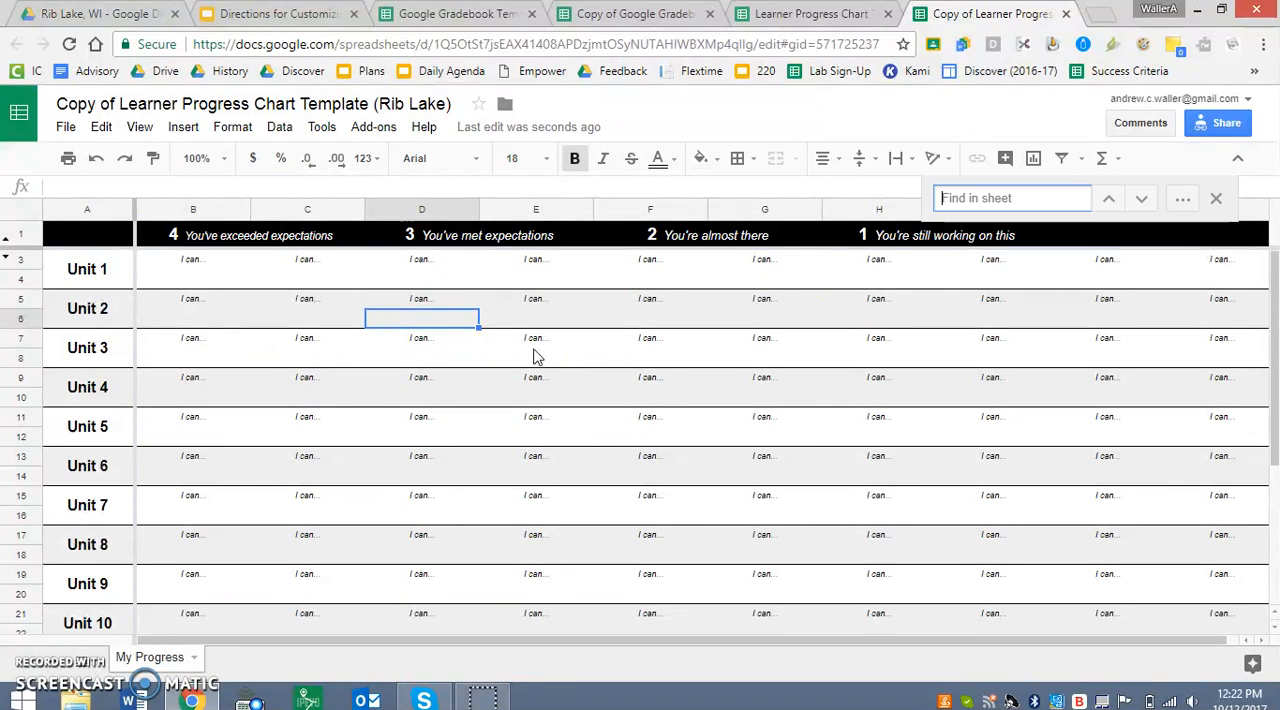
pyautogui.click(1182, 198)
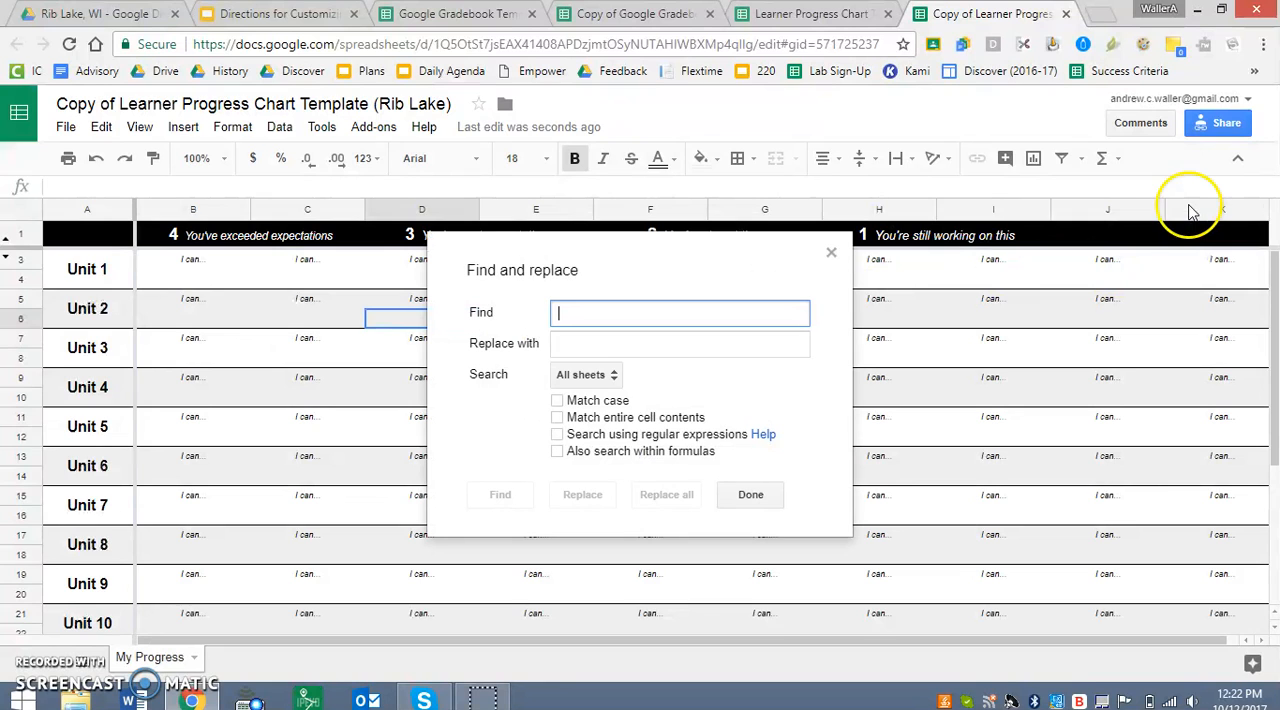
pyautogui.click(568, 314)
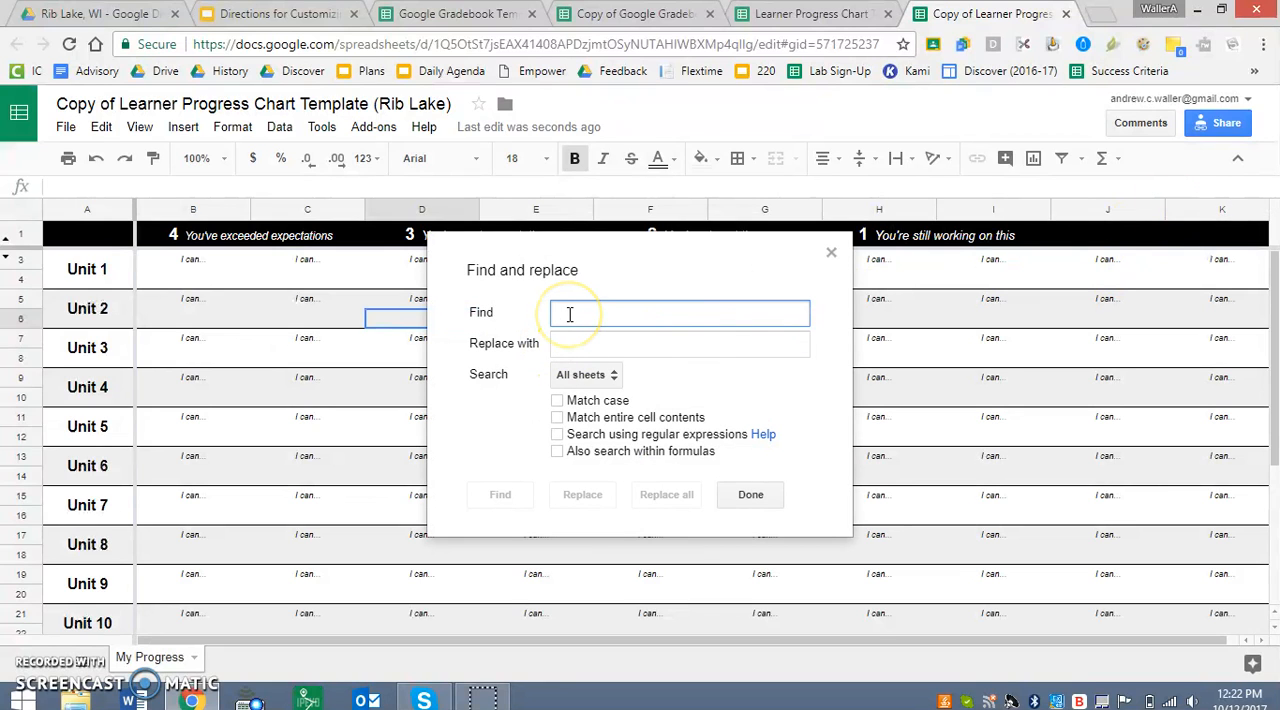
pyautogui.hotkey('ctrl', 'v')
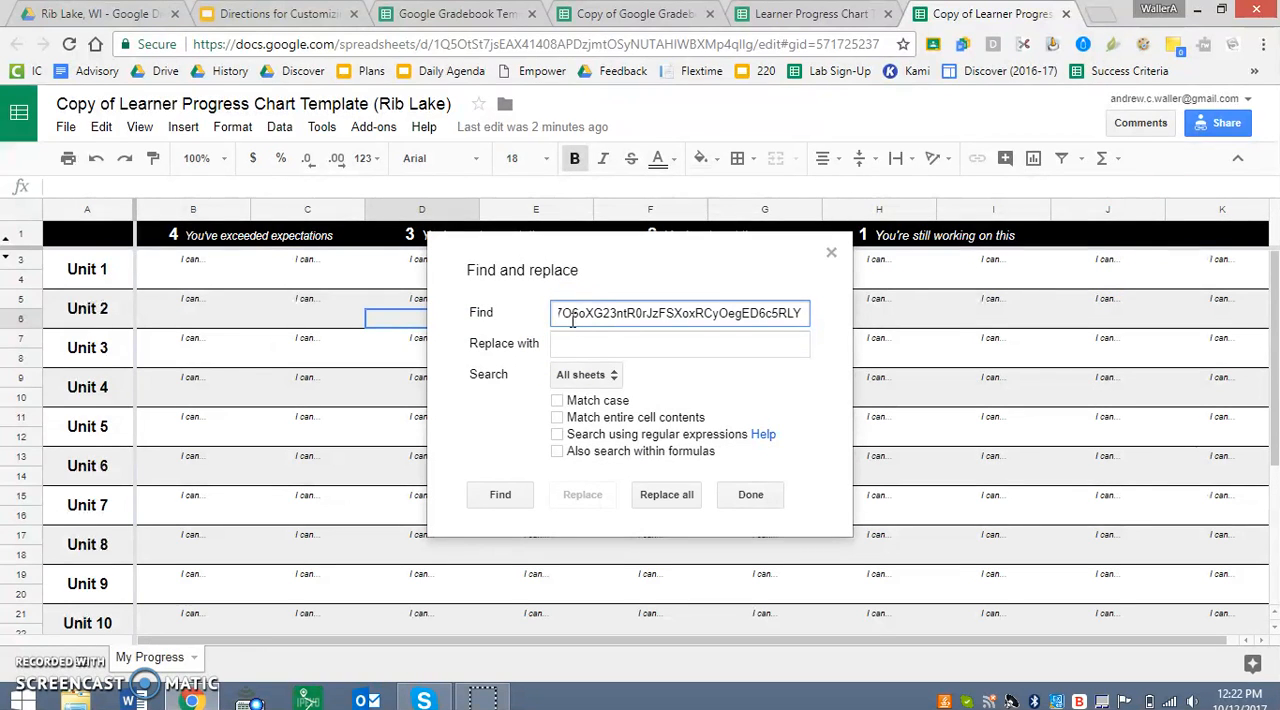
# Copy the gradebook copy's spreadsheet ID from its URL and paste it as the replacement text in the progress chart copy.
pyautogui.click(574, 344)
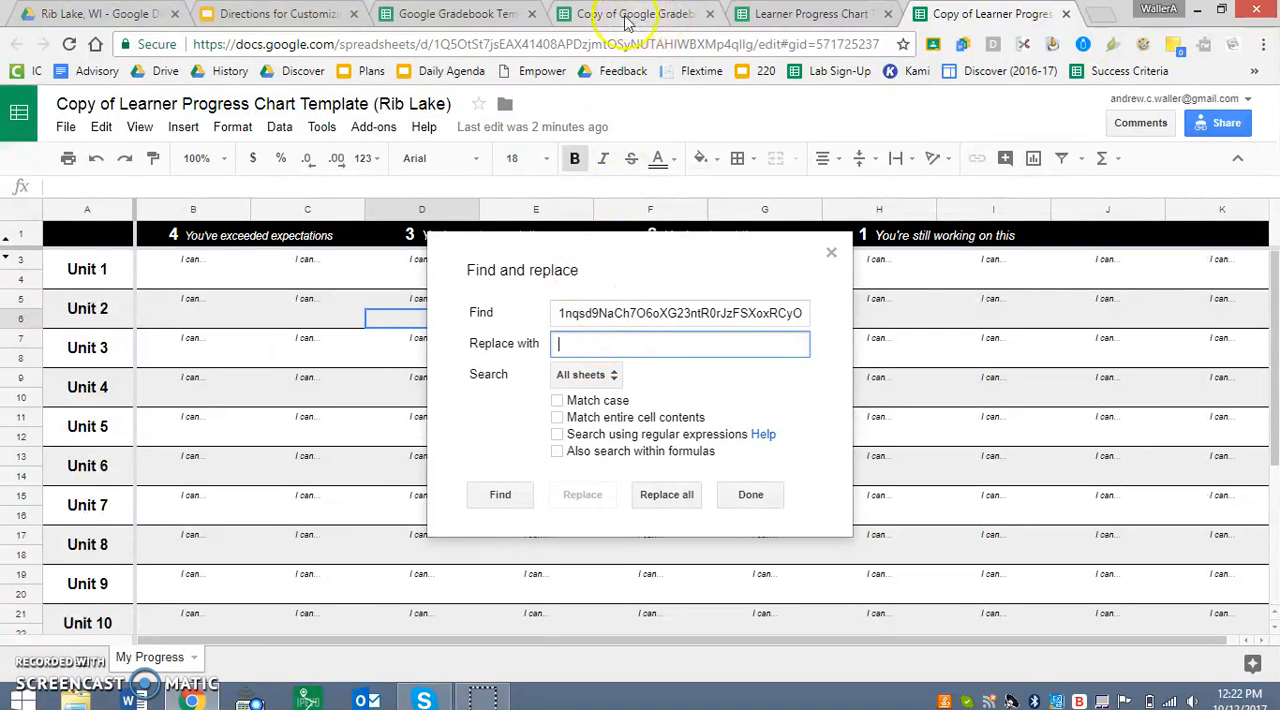
pyautogui.click(592, 16)
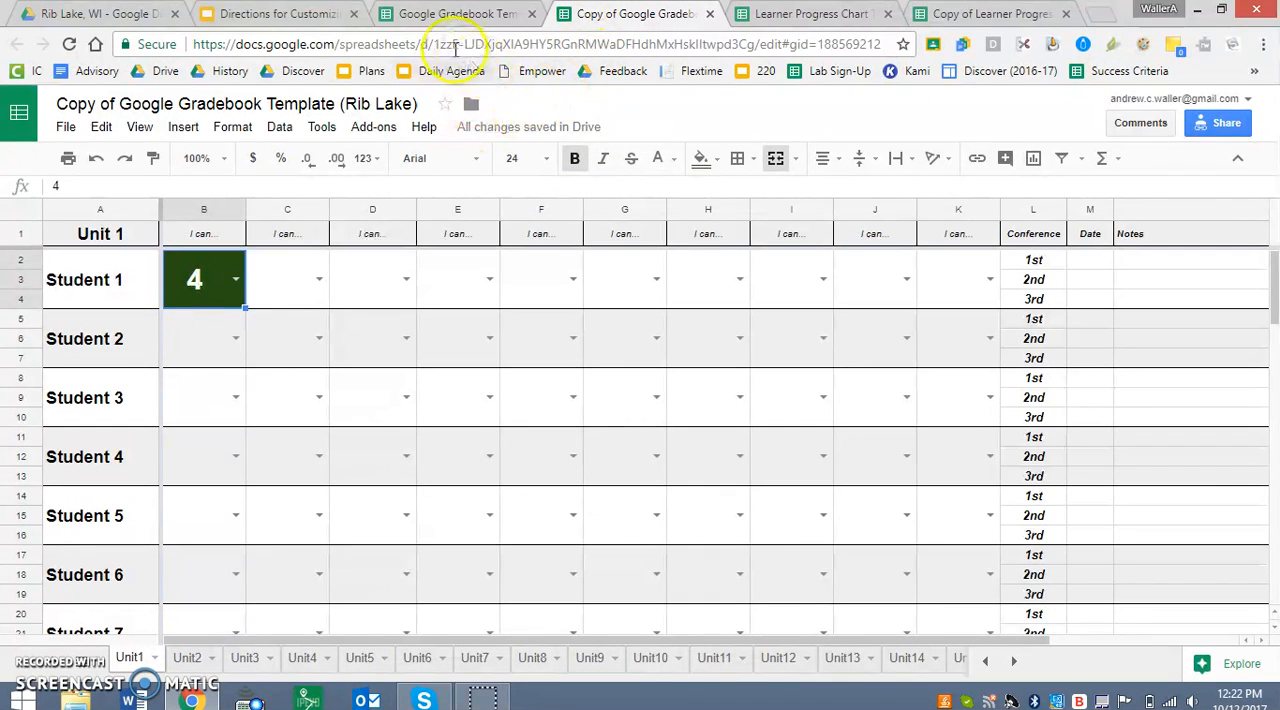
pyautogui.moveTo(453, 46); pyautogui.dragTo(760, 50)
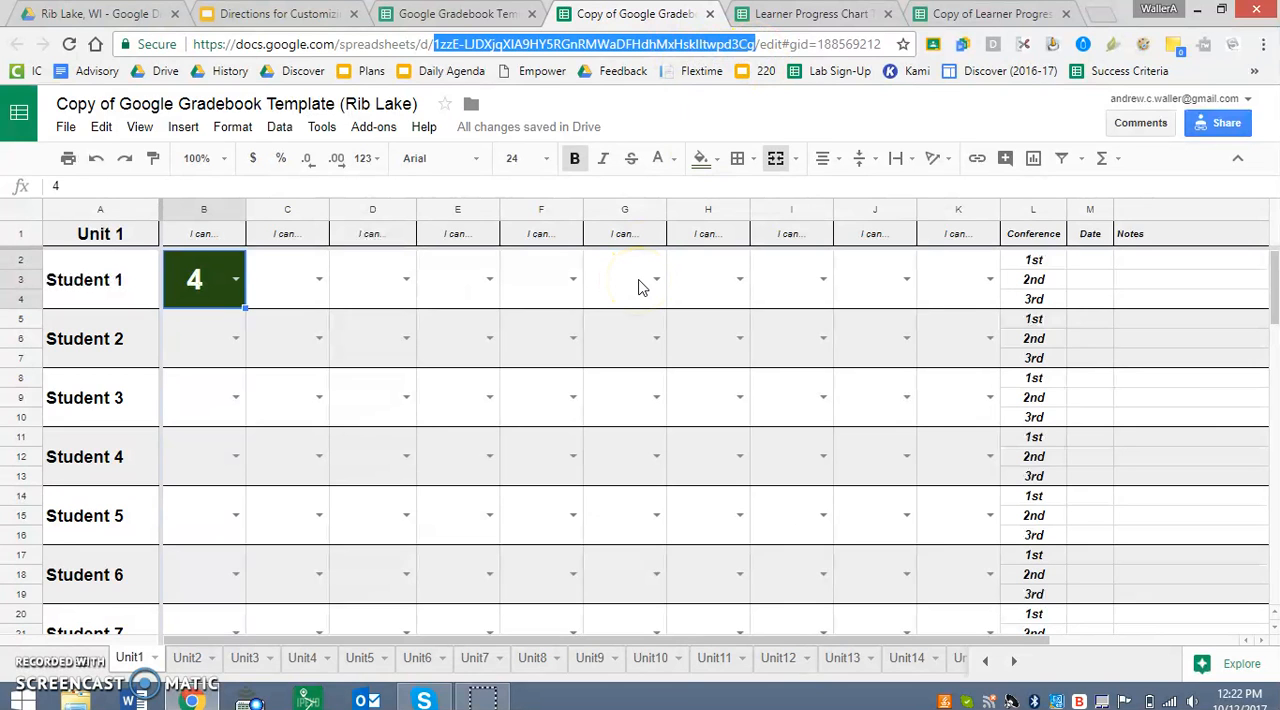
pyautogui.click(953, 14)
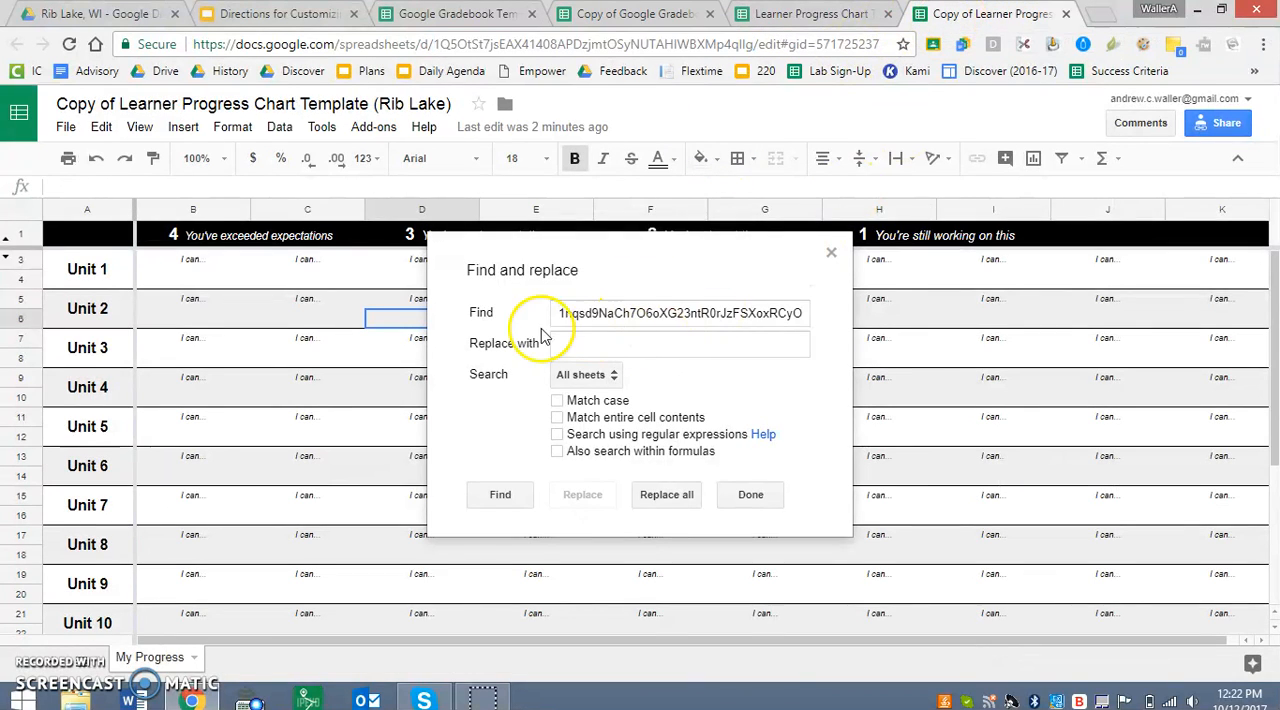
pyautogui.click(583, 343)
pyautogui.hotkey('ctrl', 'v')
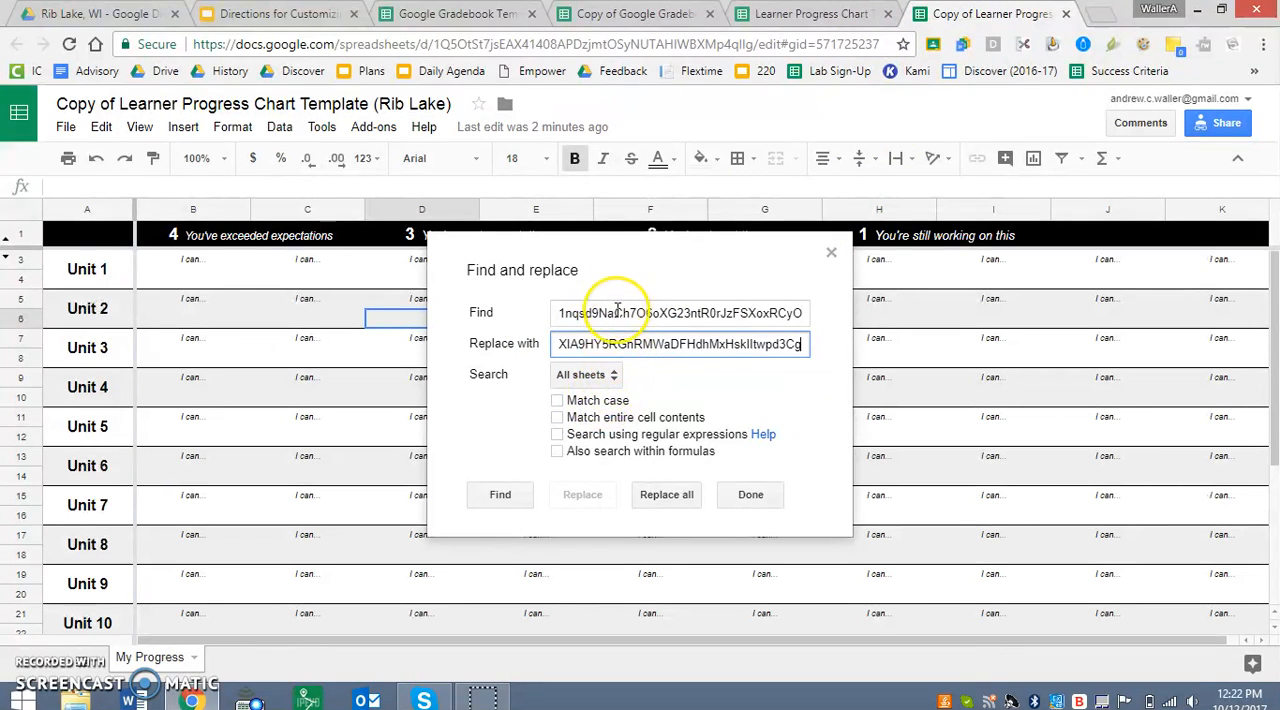
# Replace all occurrences of the old spreadsheet ID across all sheets, including within formulas, and close Find and replace.
pyautogui.click(590, 375)
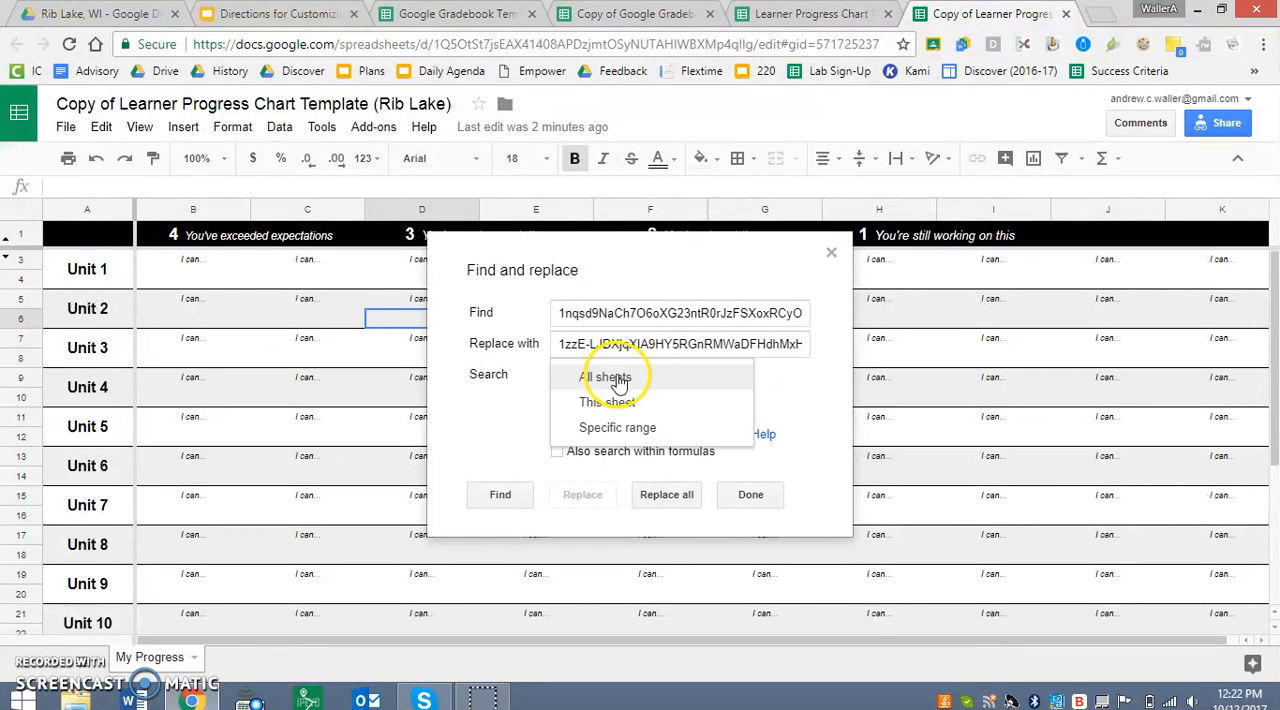
pyautogui.click(622, 383)
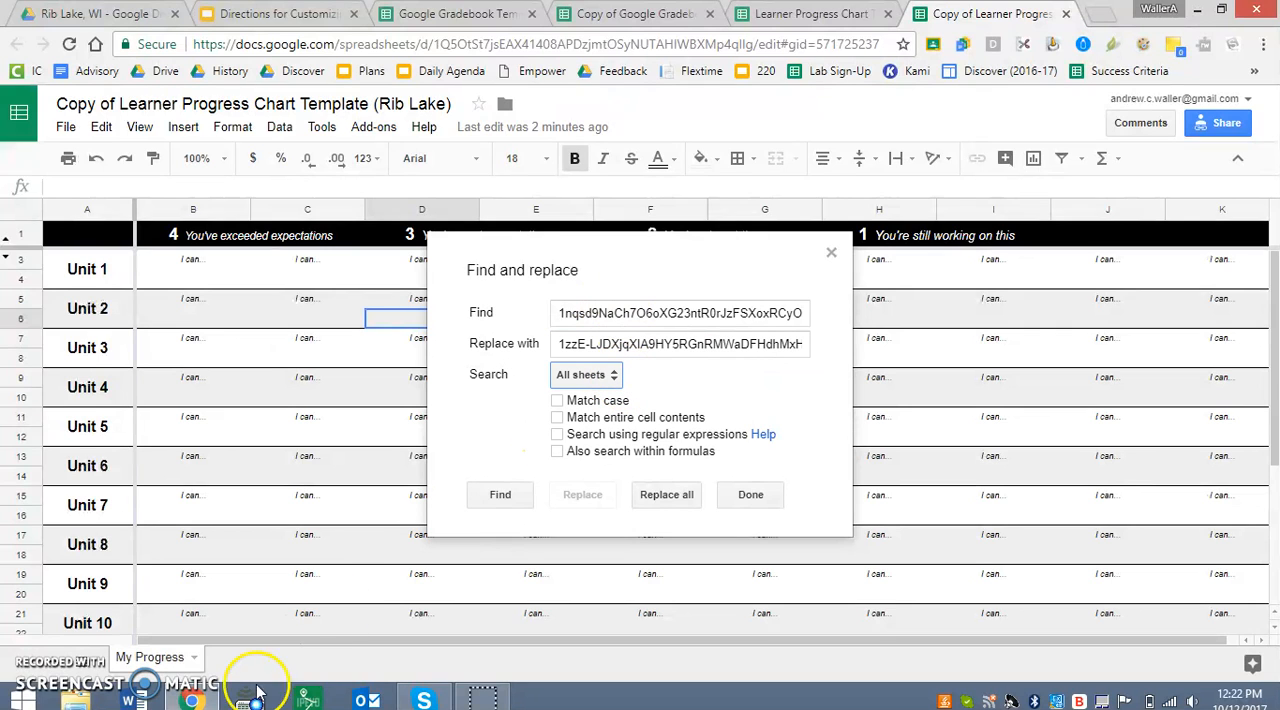
pyautogui.click(614, 453)
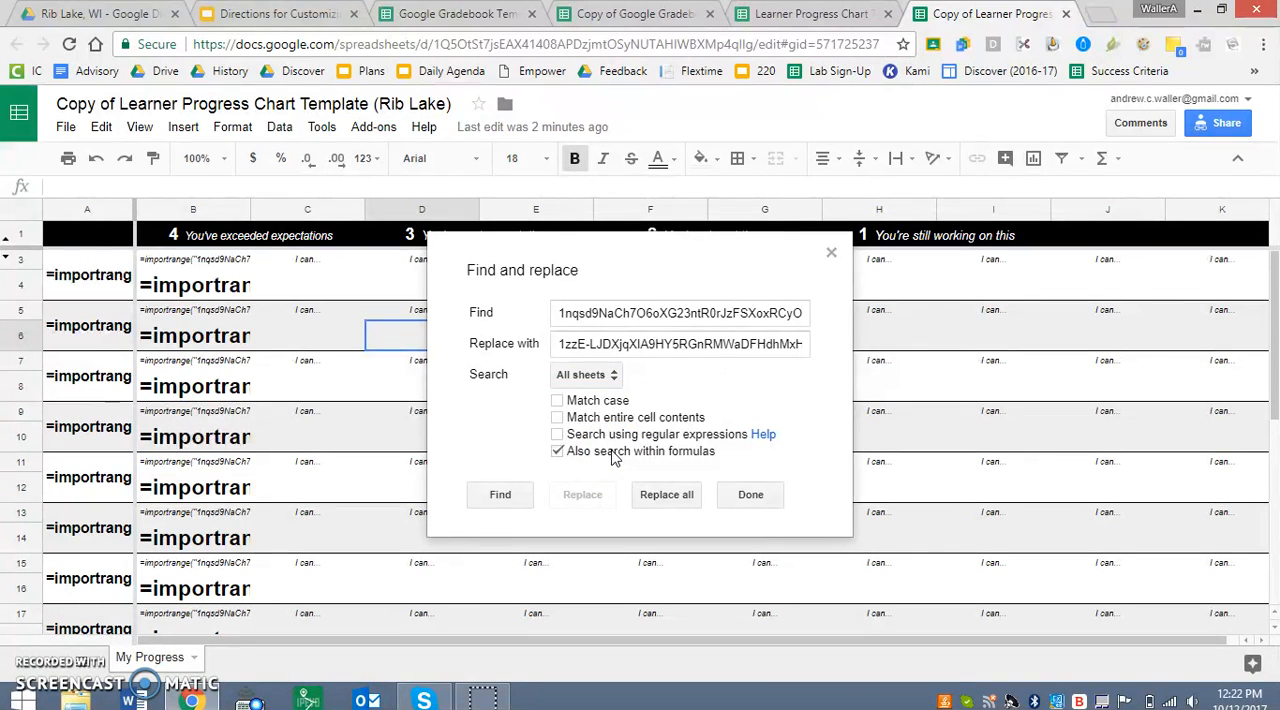
pyautogui.click(670, 500)
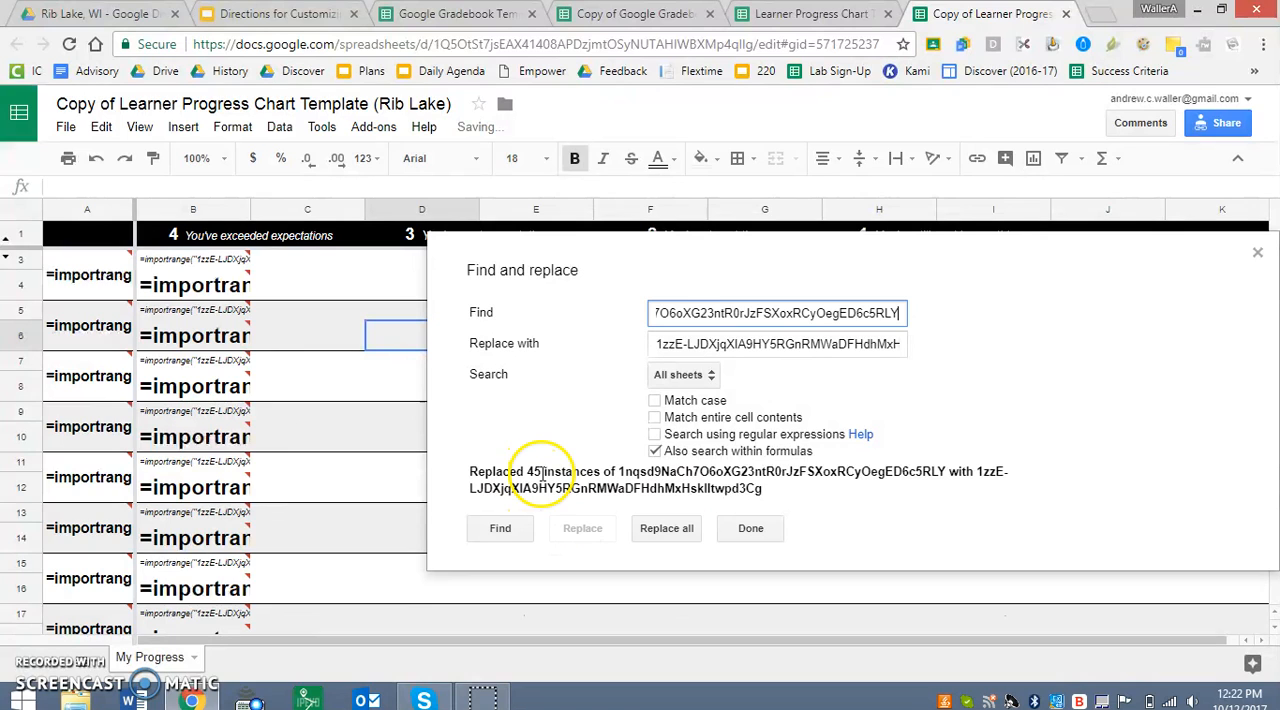
pyautogui.click(747, 531)
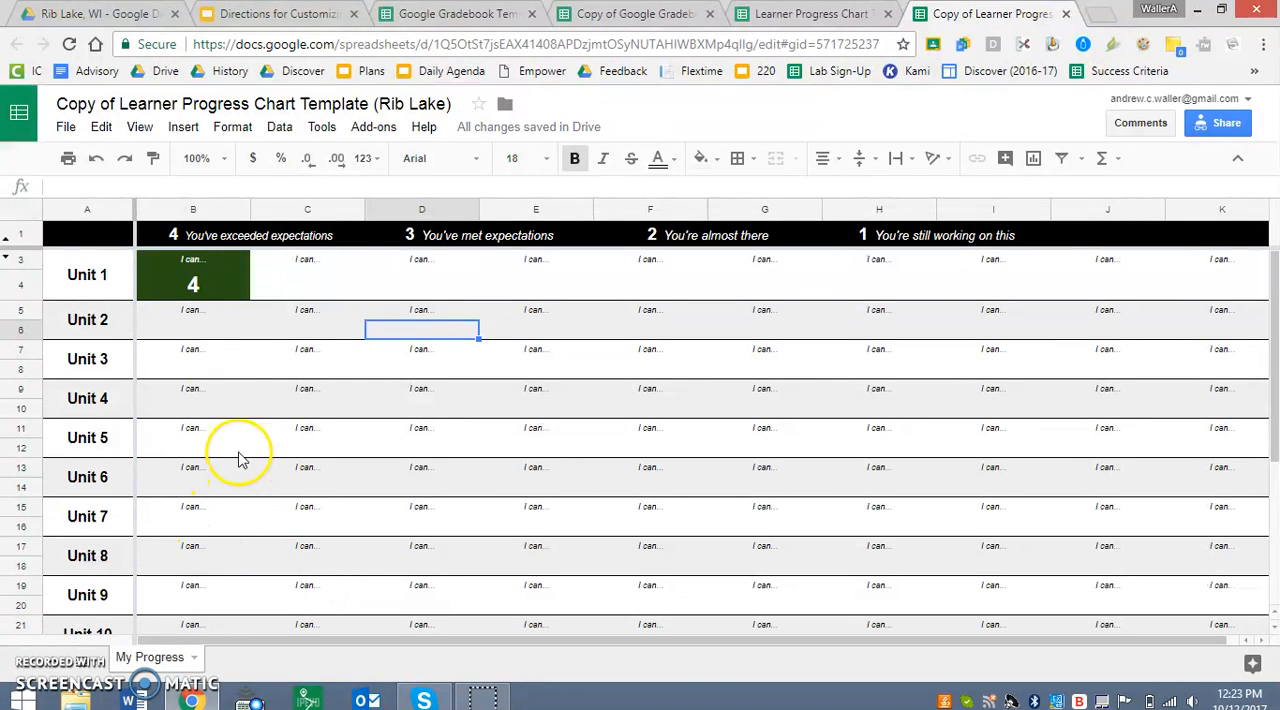
# Give Student 1 a score of 3 in column C of the gradebook copy's Unit1 sheet and check it in the progress chart copy.
pyautogui.click(213, 295)
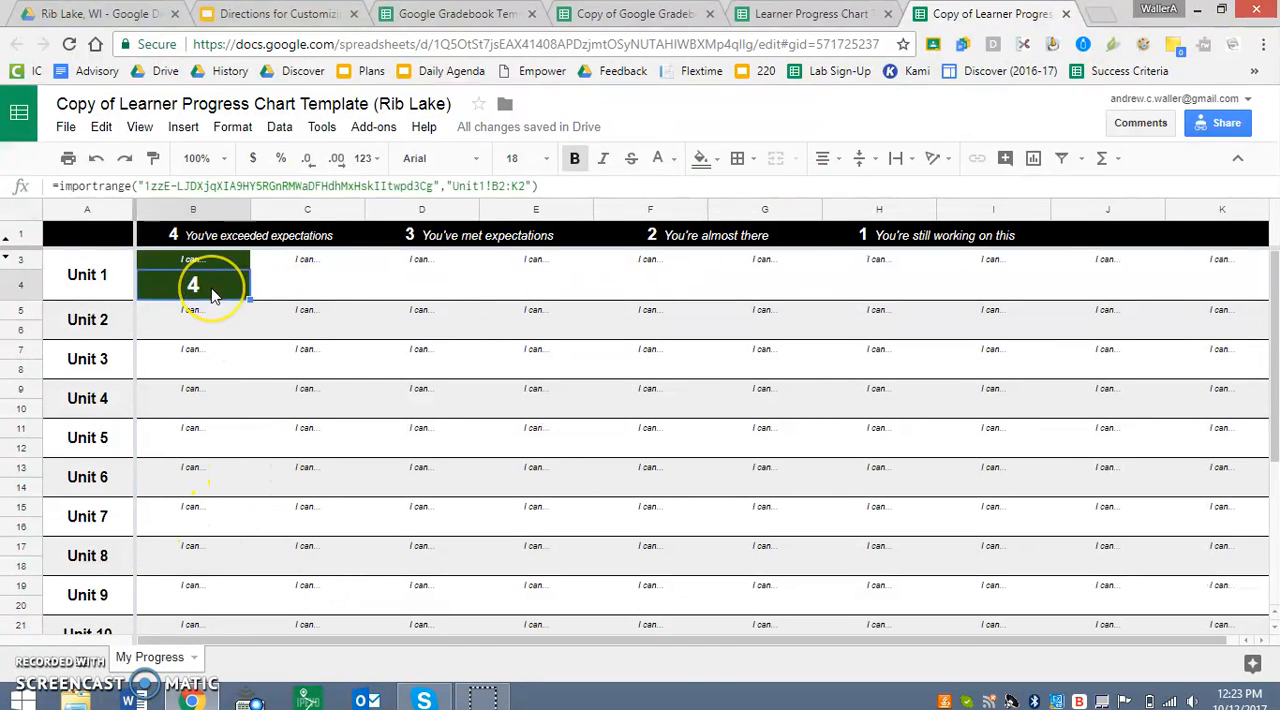
pyautogui.click(650, 14)
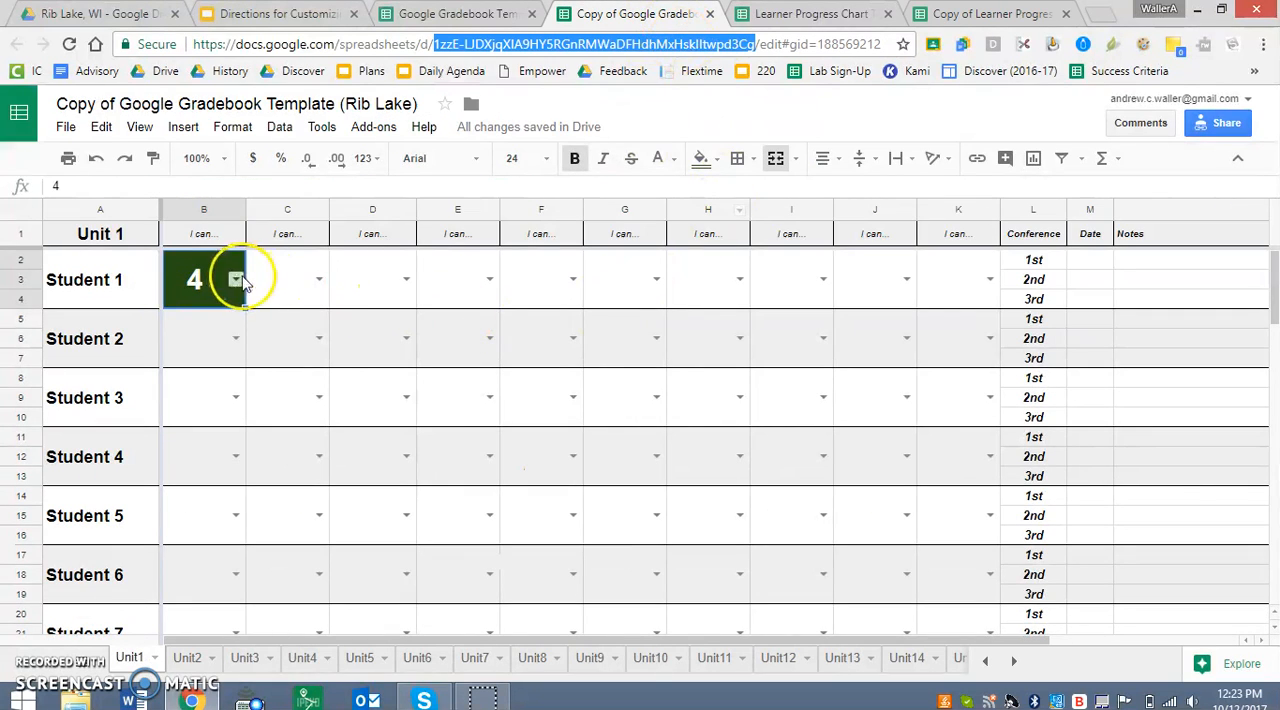
pyautogui.doubleClick(318, 280)
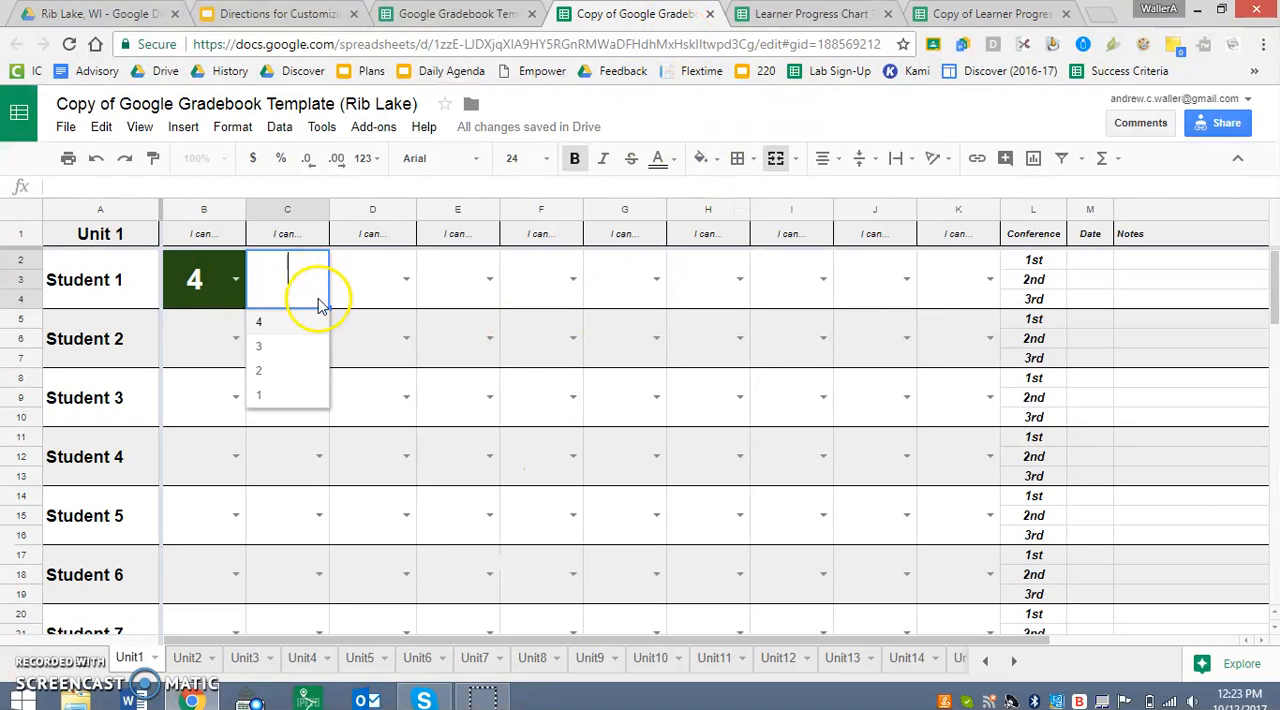
pyautogui.click(306, 347)
pyautogui.click(970, 14)
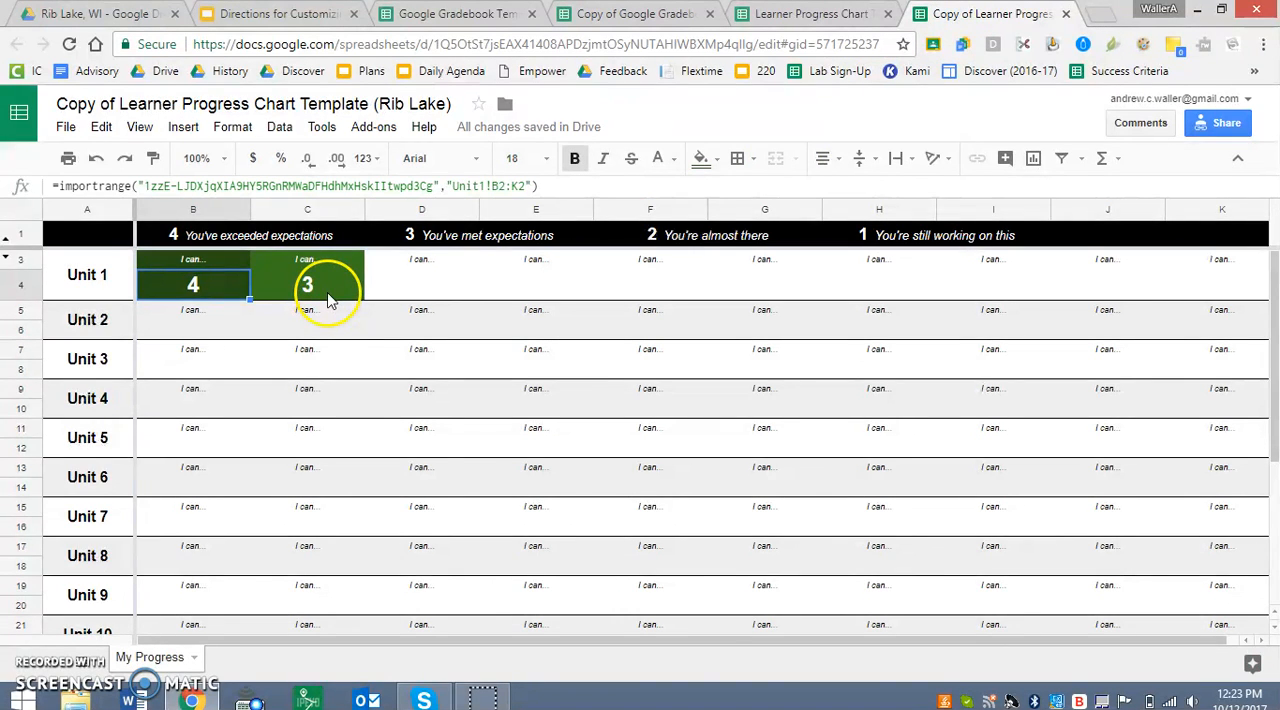
# Change the heading in B1 of the gradebook copy's Unit1 sheet to "I can write an introduction." and check it in the progress chart copy.
pyautogui.click(648, 14)
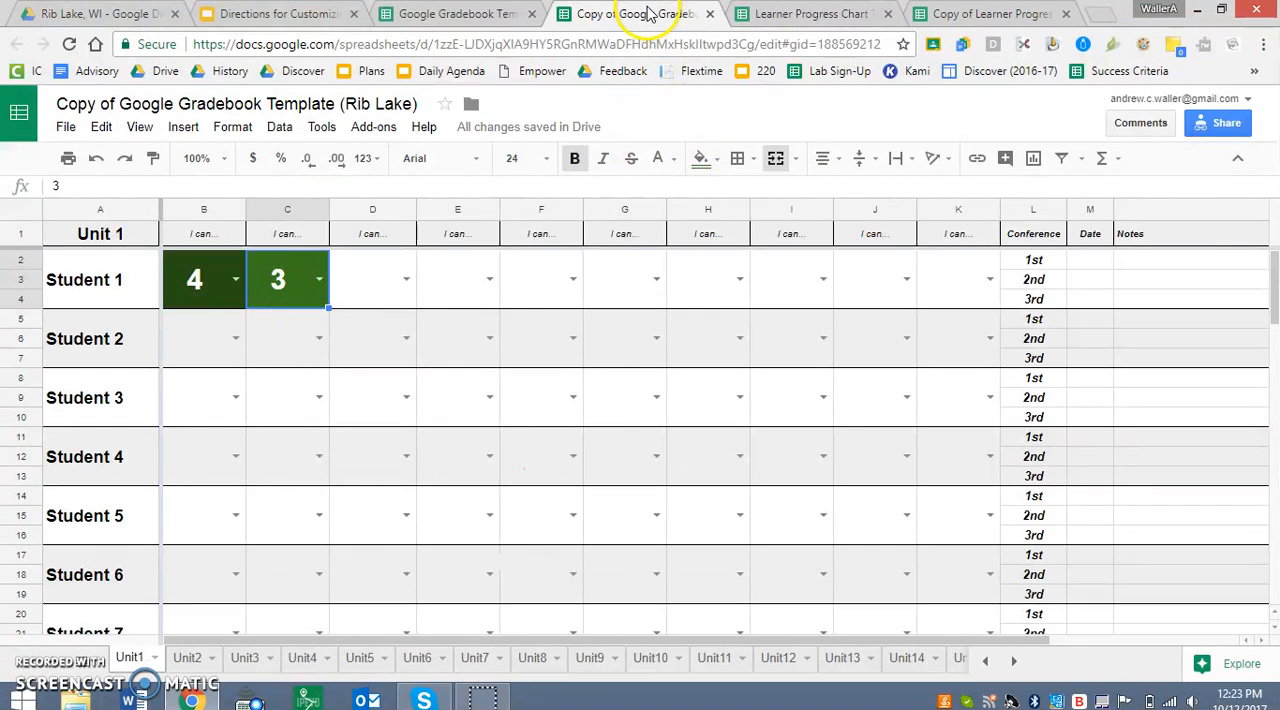
pyautogui.click(218, 238)
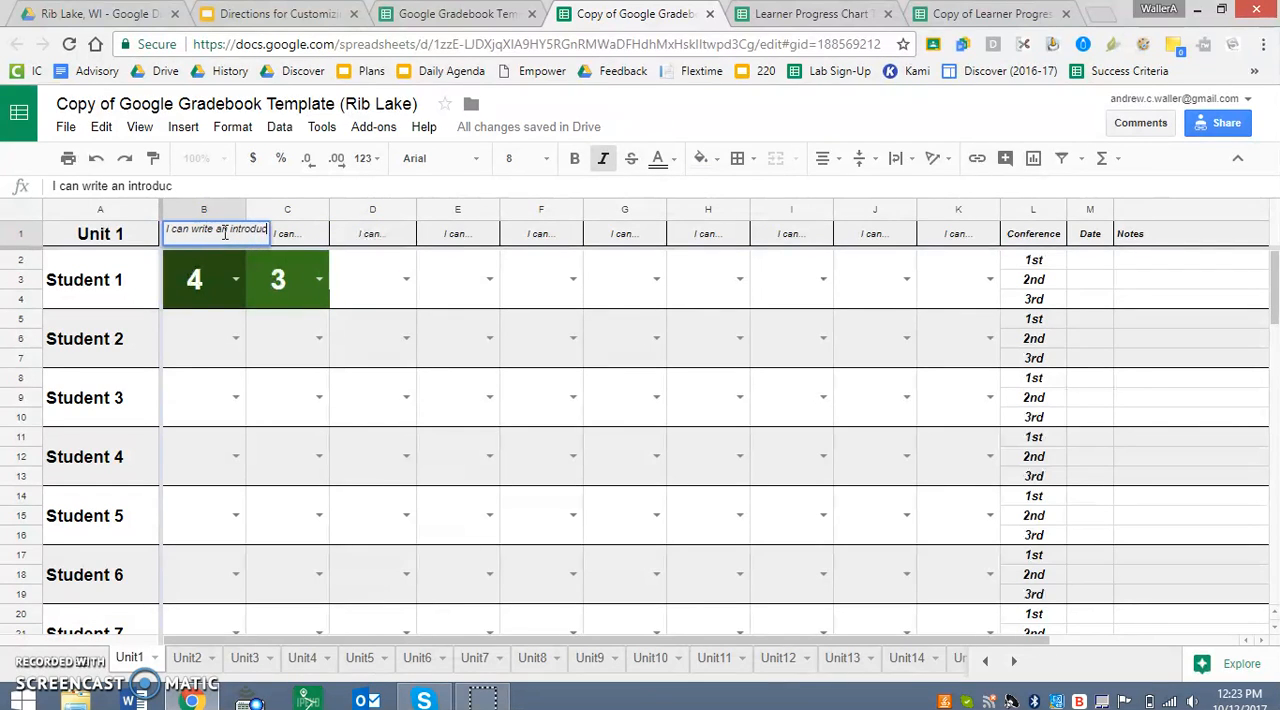
pyautogui.press('Return')
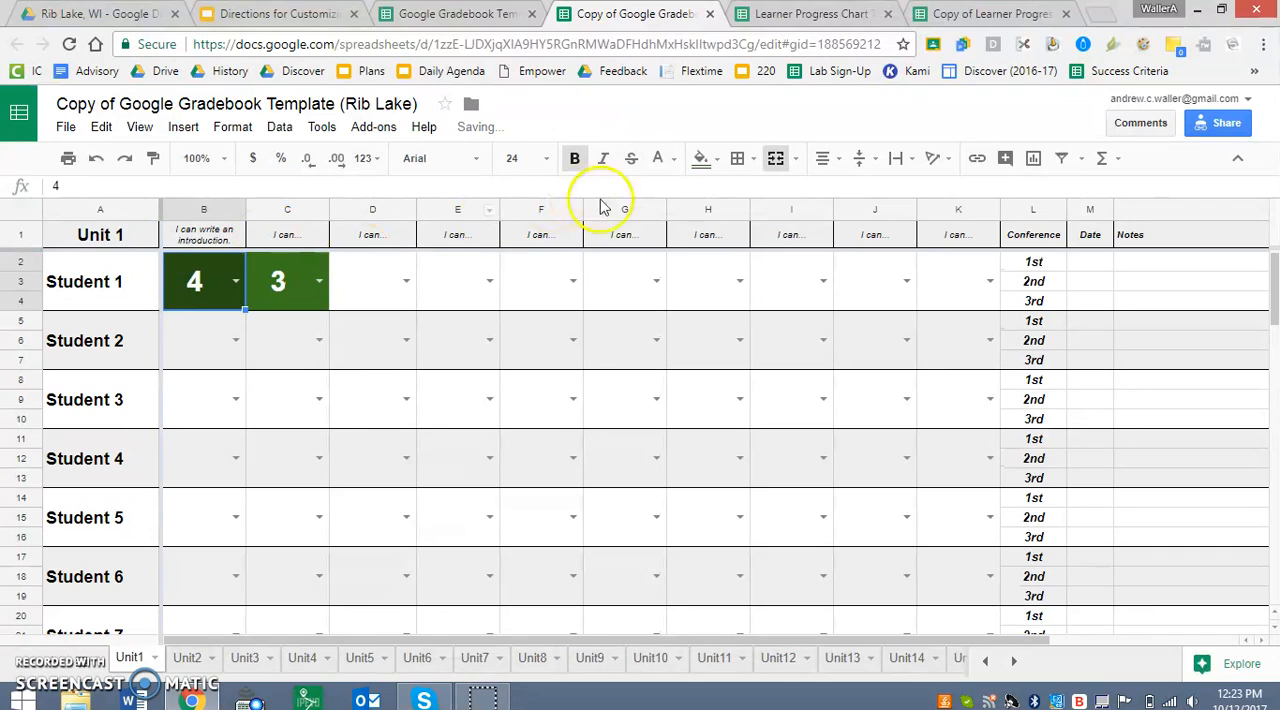
pyautogui.click(965, 14)
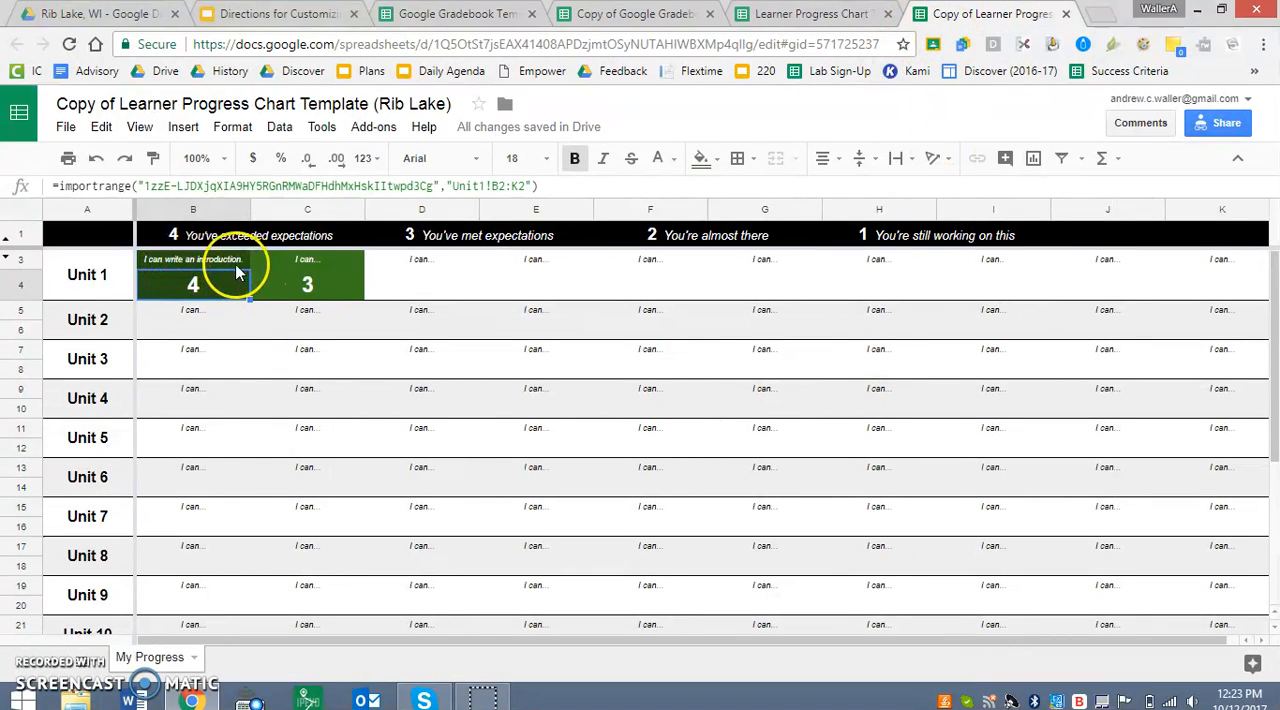
# Place the gradebook copy directly beside the progress chart copy in the browser and hide the formula bar in the chart copy.
pyautogui.moveTo(630, 14); pyautogui.dragTo(815, 20)
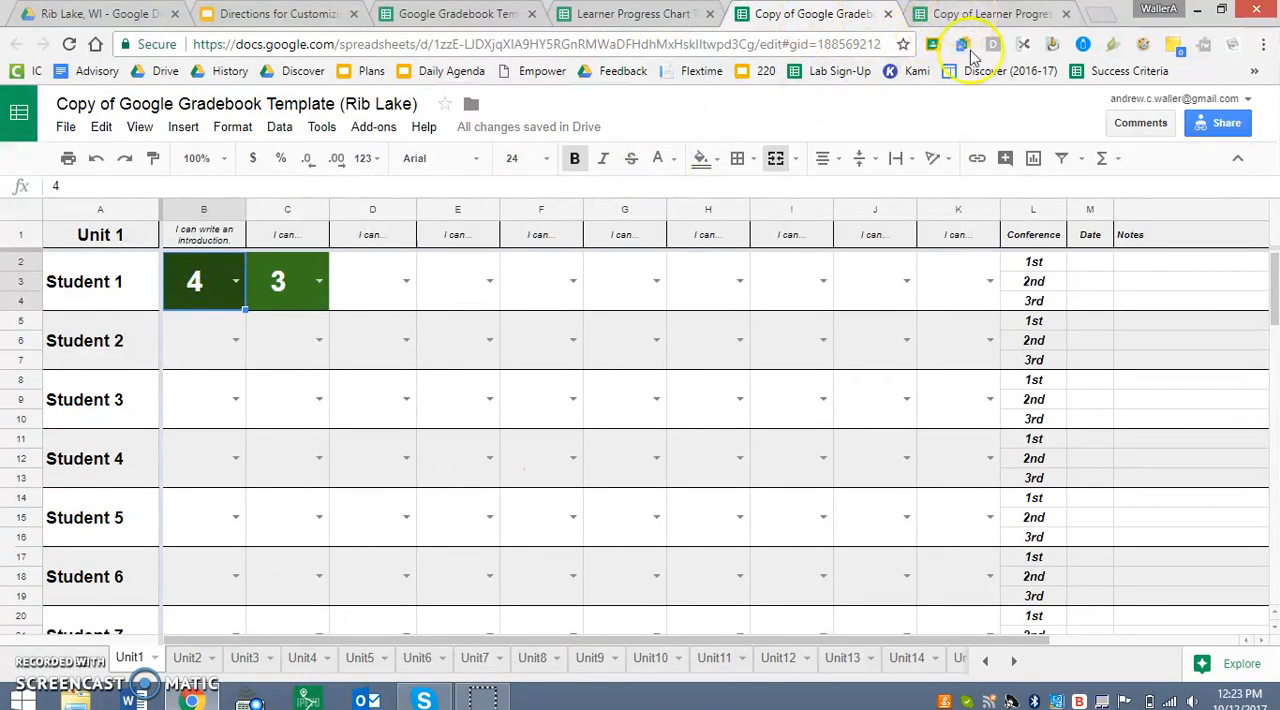
pyautogui.click(967, 16)
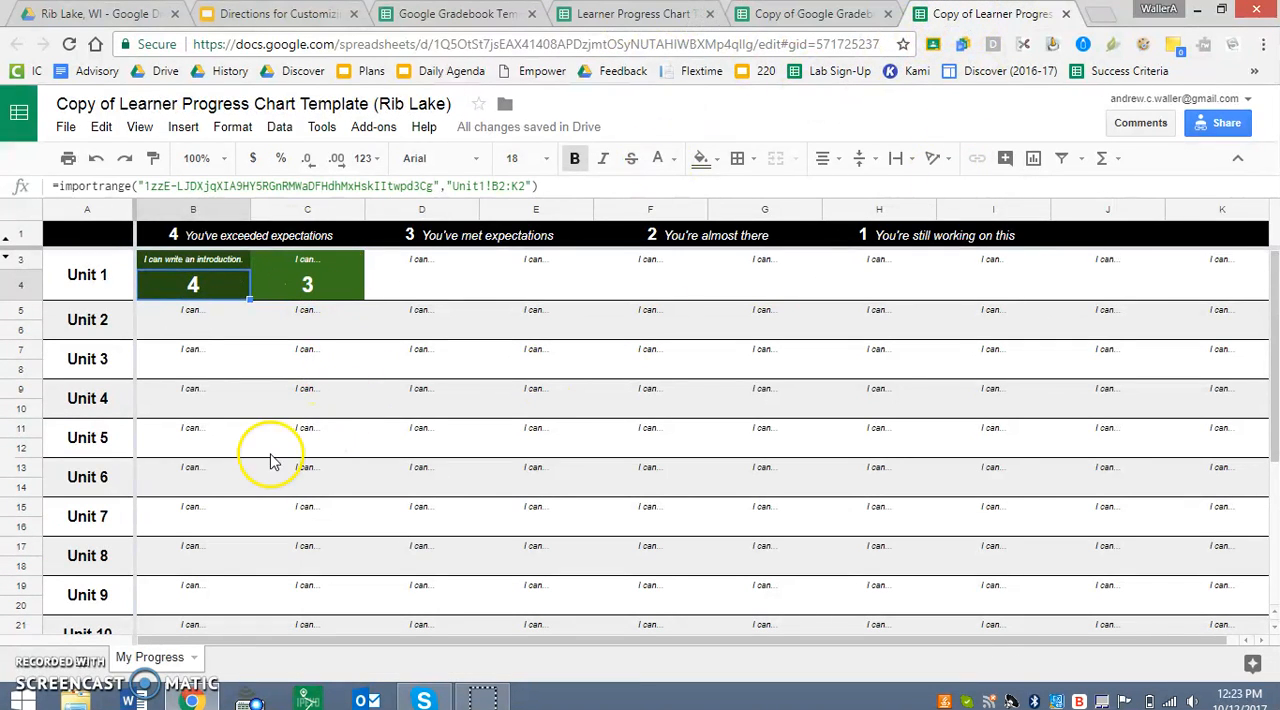
pyautogui.click(141, 130)
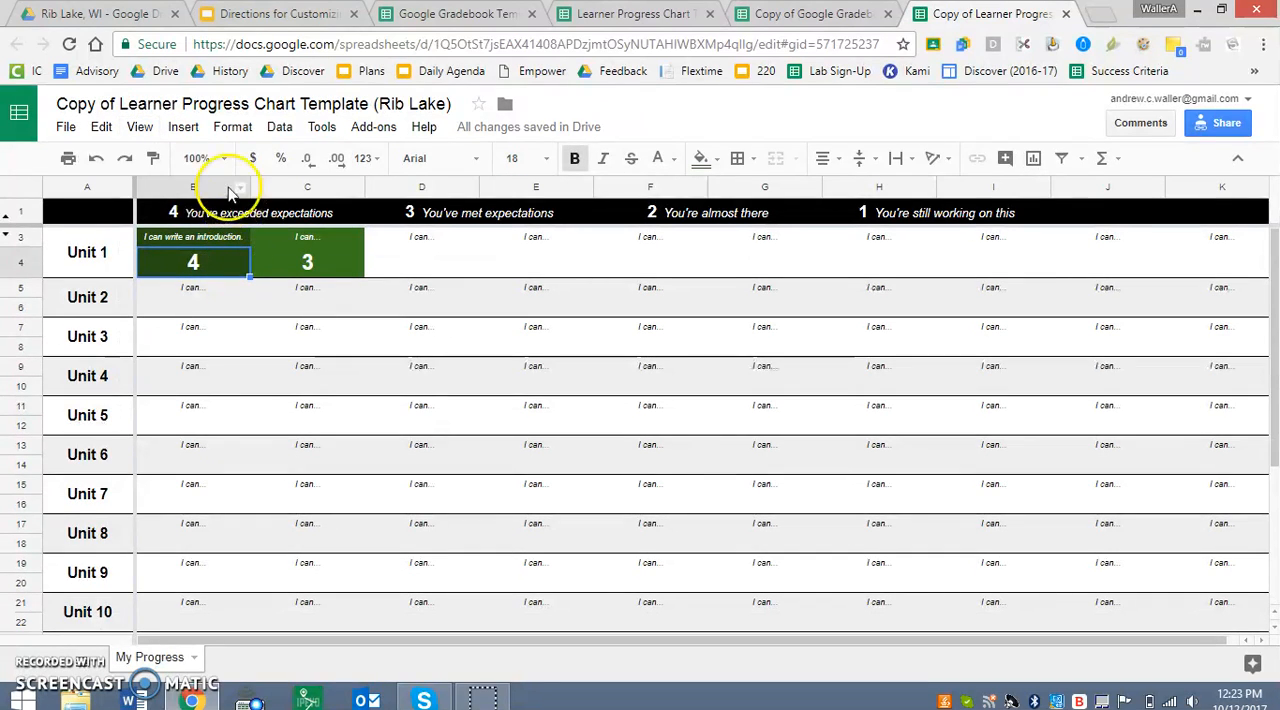
# Make a copy of the relinked progress chart in the Rib Lake, WI folder, keeping the suggested name and not sharing it with the same people.
pyautogui.click(65, 127)
pyautogui.click(160, 272)
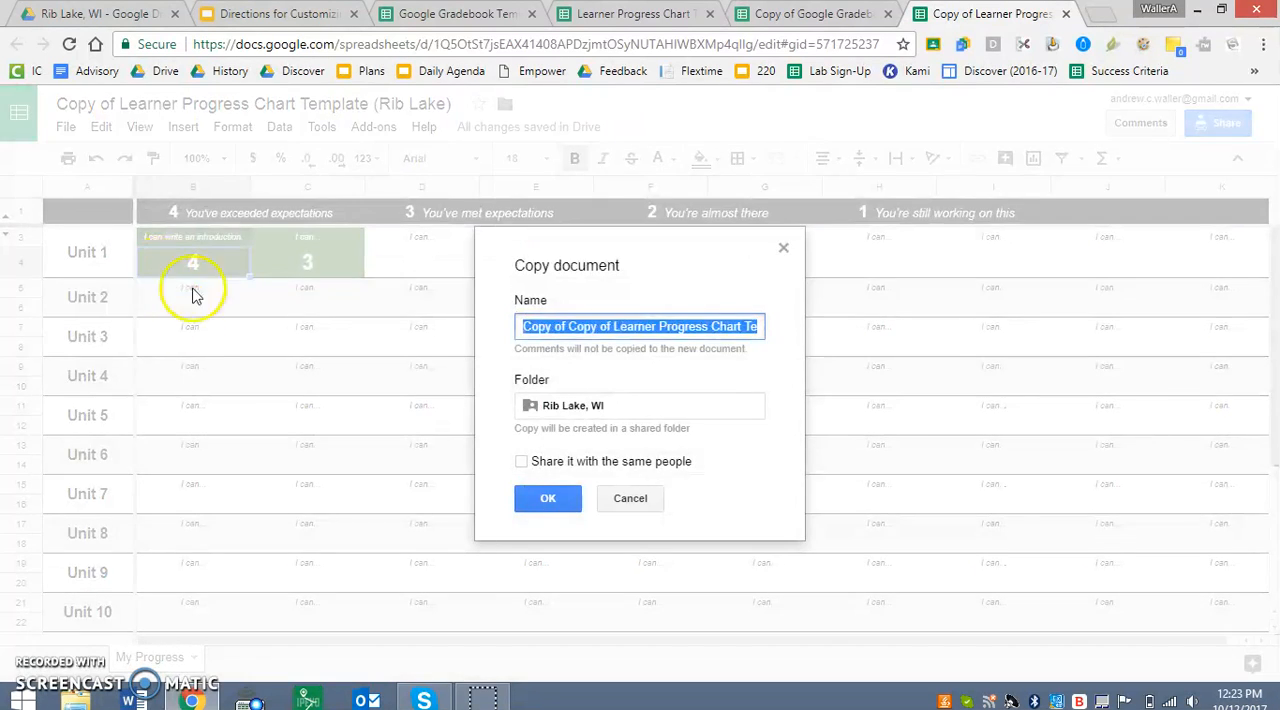
pyautogui.click(548, 500)
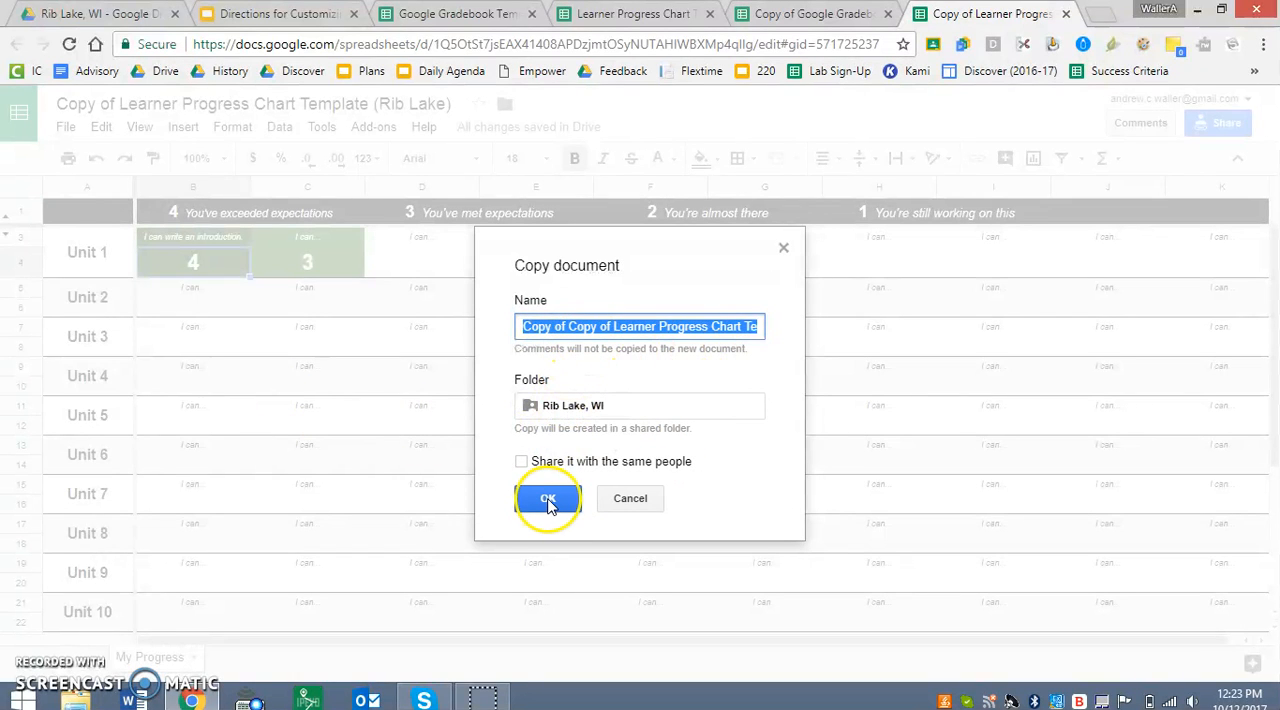